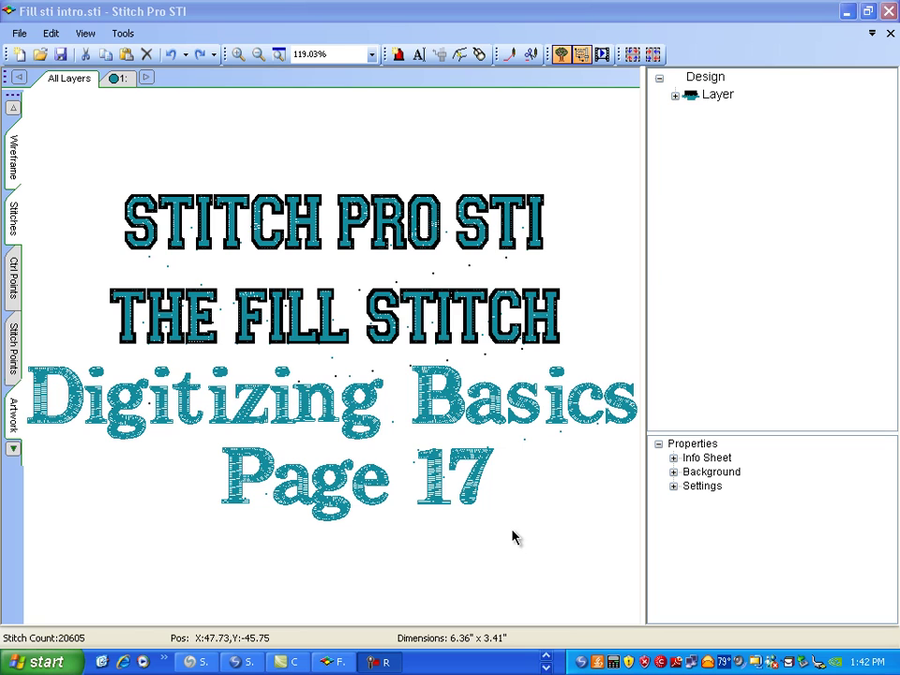
Step: Create a new design in a maximized window and import the digi mouse artwork with all file types shown
{"action": "left_click", "coordinate": [21, 56]}
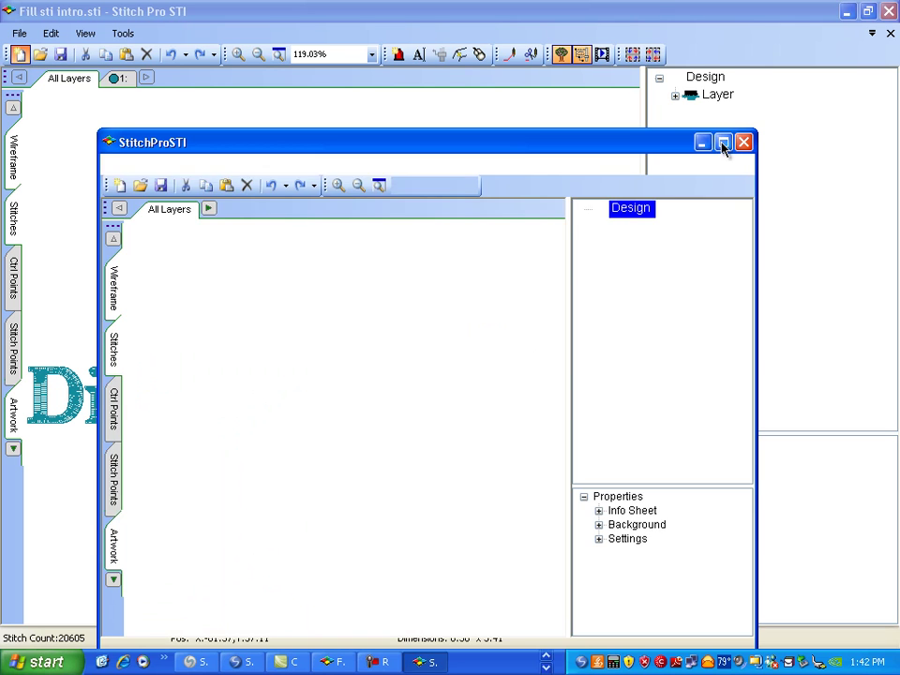
{"action": "left_click", "coordinate": [722, 141]}
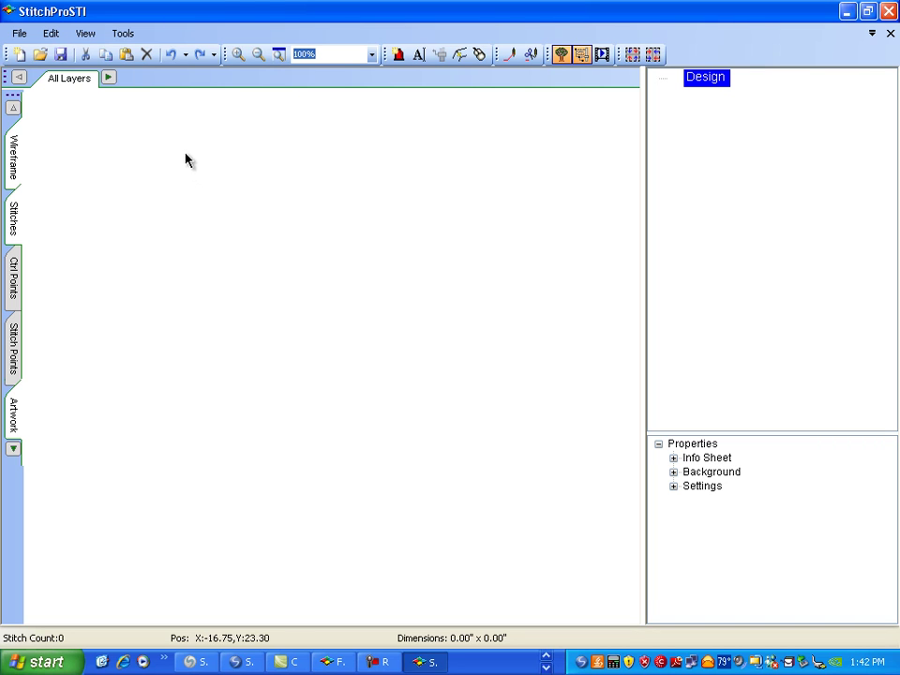
{"action": "left_click", "coordinate": [20, 35]}
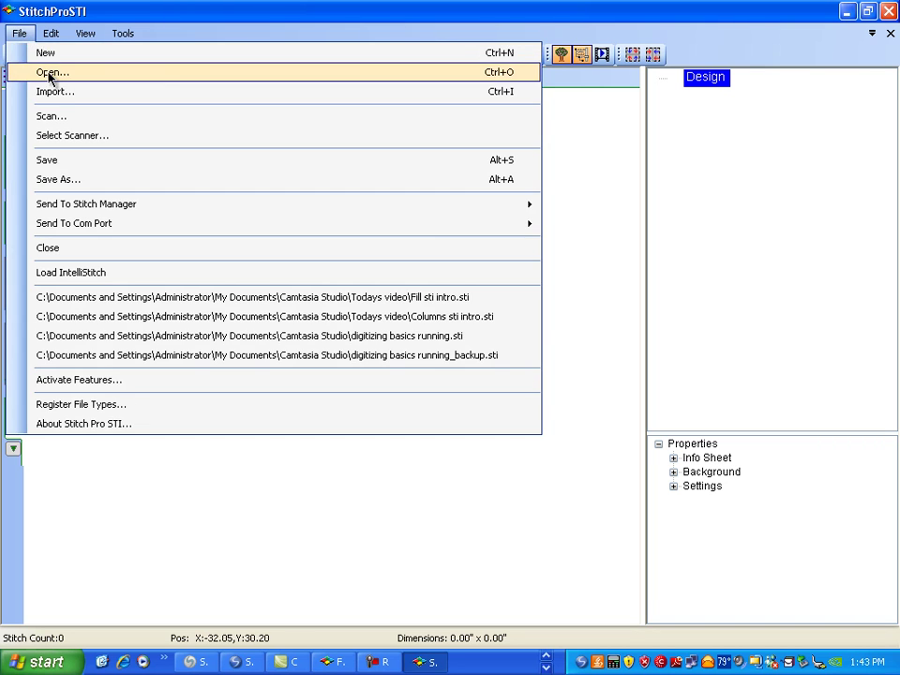
{"action": "left_click", "coordinate": [20, 91]}
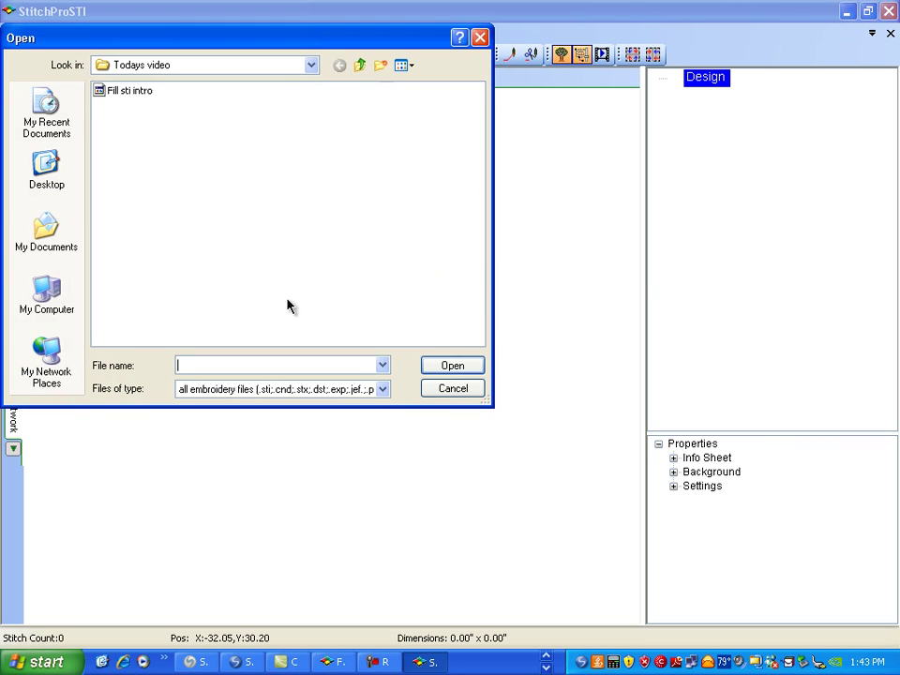
{"action": "left_click", "coordinate": [382, 389]}
{"action": "left_click", "coordinate": [201, 453]}
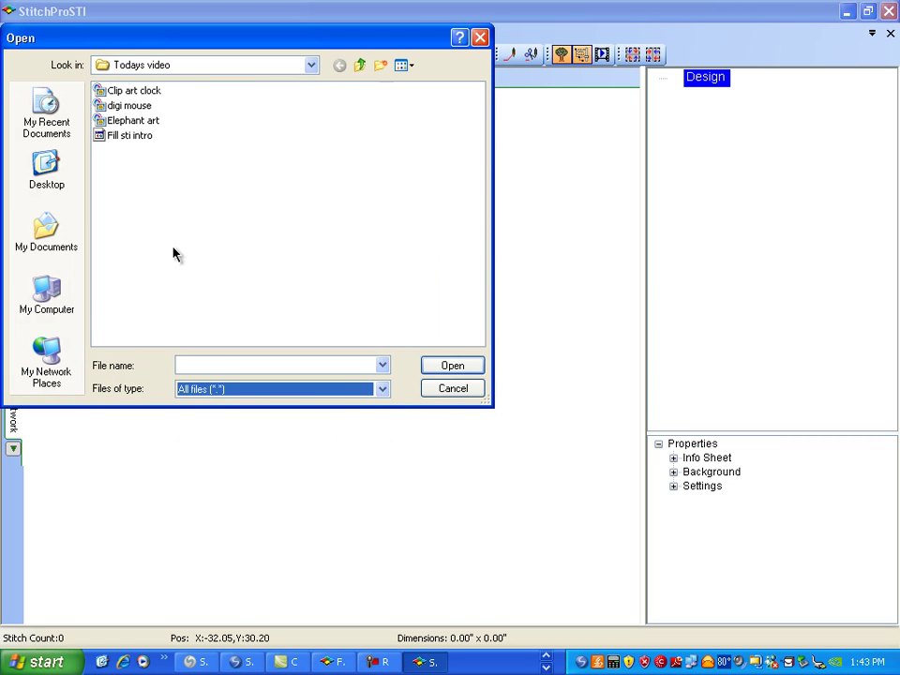
{"action": "double_click", "coordinate": [125, 106]}
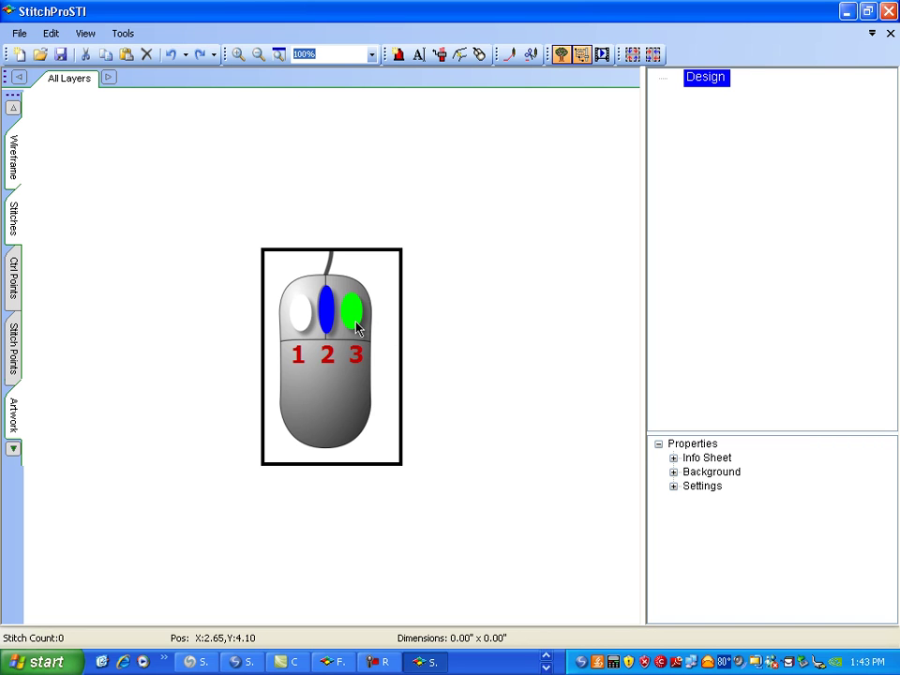
Step: Create another new design in a maximized window and import the Clip art clock artwork with all file types shown
{"action": "left_click", "coordinate": [17, 33]}
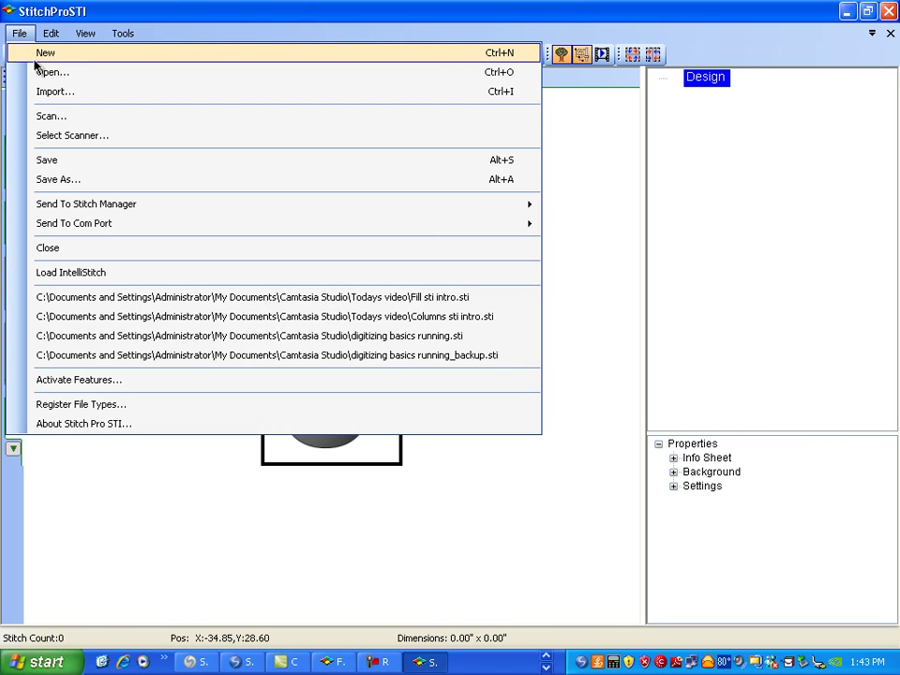
{"action": "left_click", "coordinate": [42, 54]}
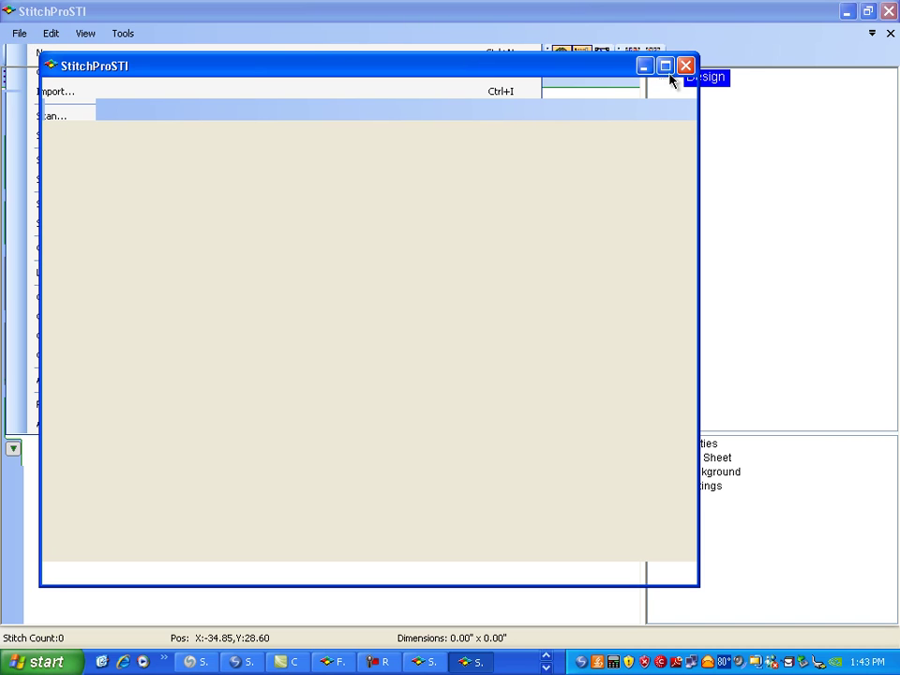
{"action": "left_click", "coordinate": [663, 68]}
{"action": "left_click", "coordinate": [19, 33]}
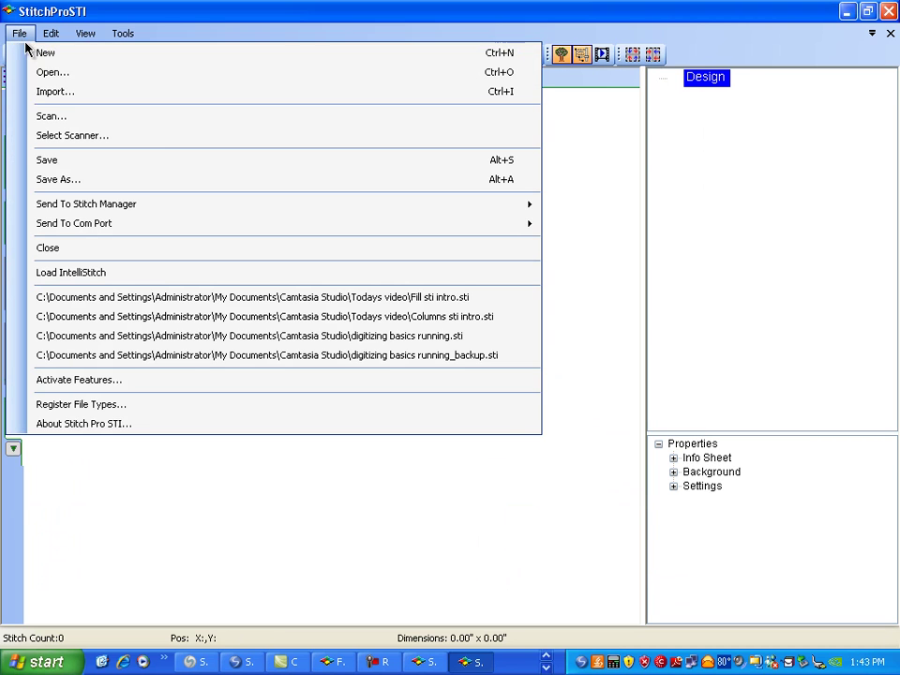
{"action": "left_click", "coordinate": [43, 94]}
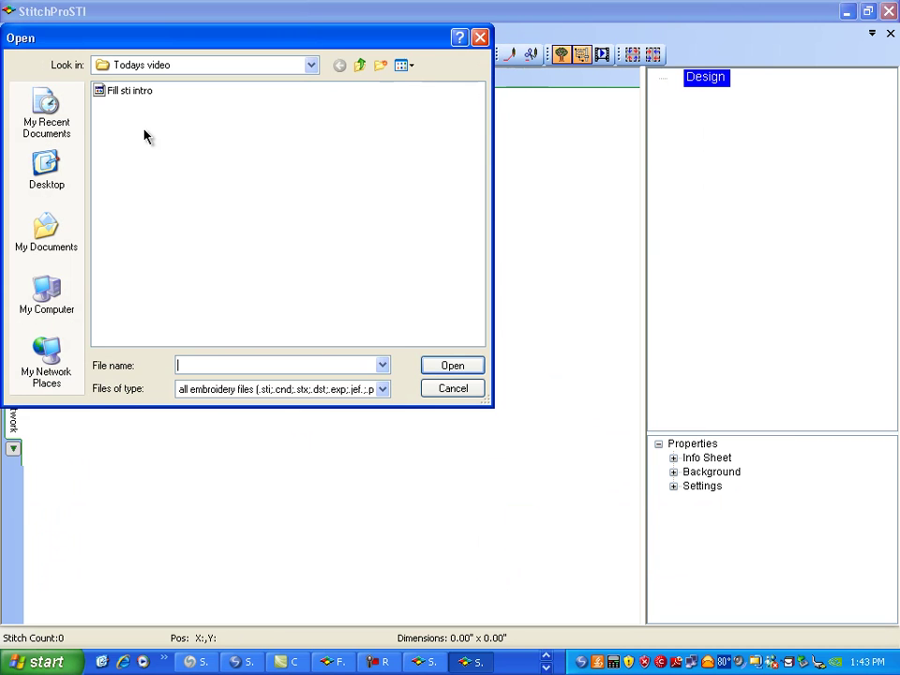
{"action": "left_click", "coordinate": [382, 390]}
{"action": "left_click", "coordinate": [196, 451]}
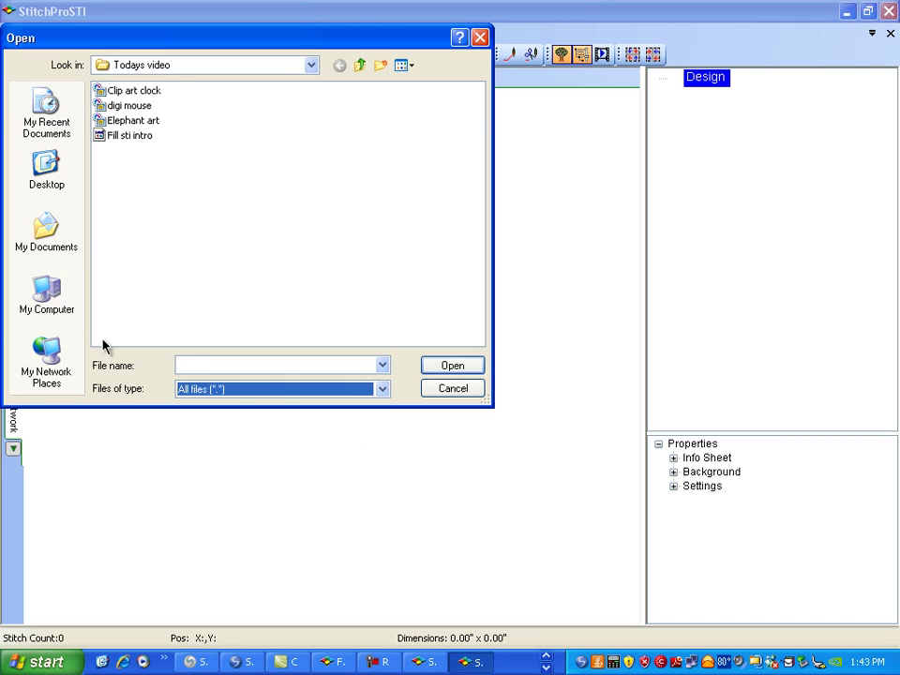
{"action": "double_click", "coordinate": [139, 90]}
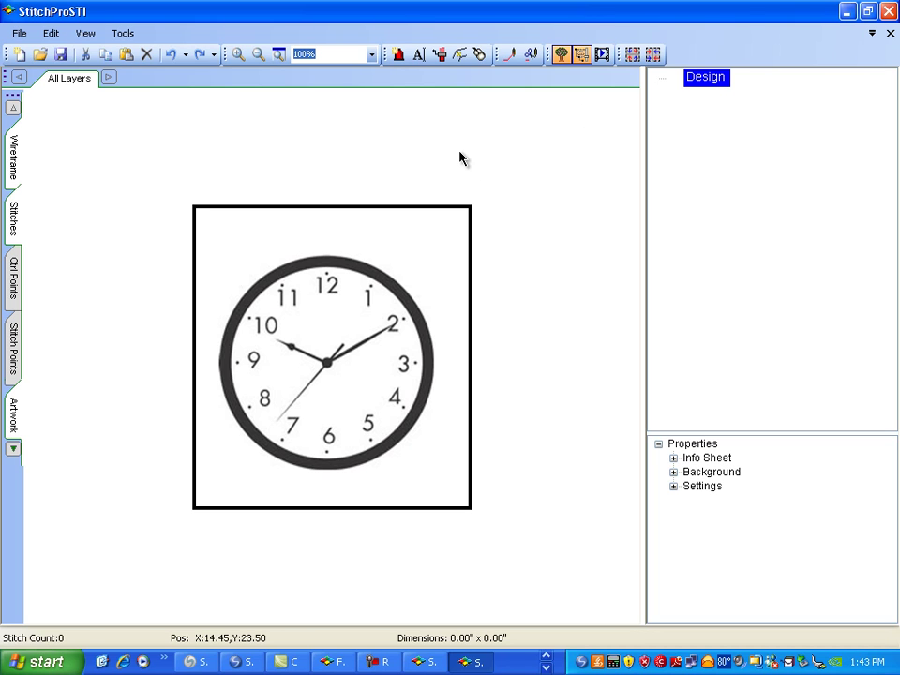
Step: Digitize a fill area clockwise around the outside of the clock's black rim, starting and closing the outline above the 12
{"action": "left_click", "coordinate": [480, 56]}
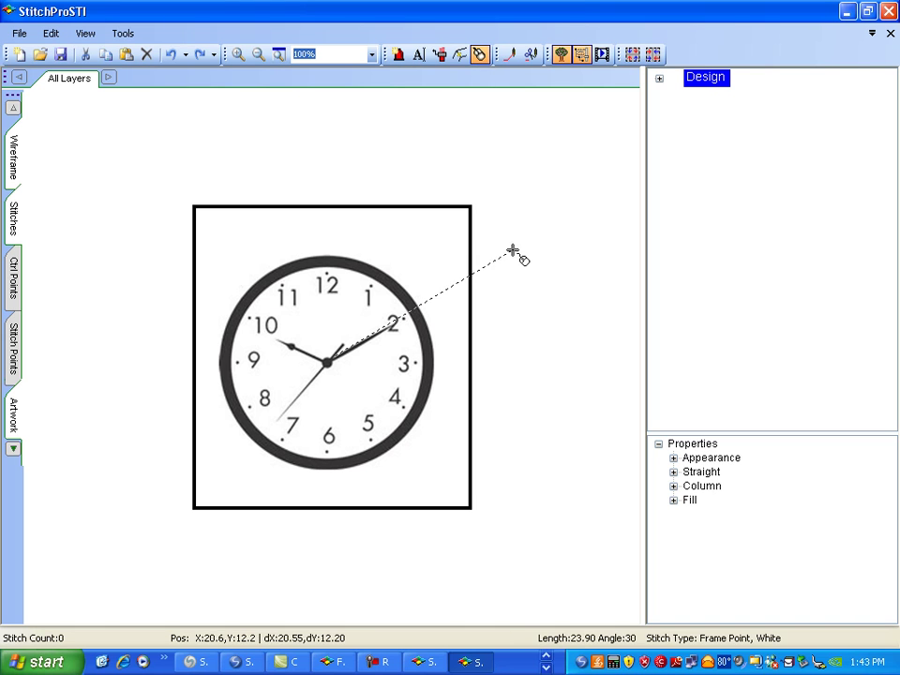
{"action": "left_click", "coordinate": [325, 245]}
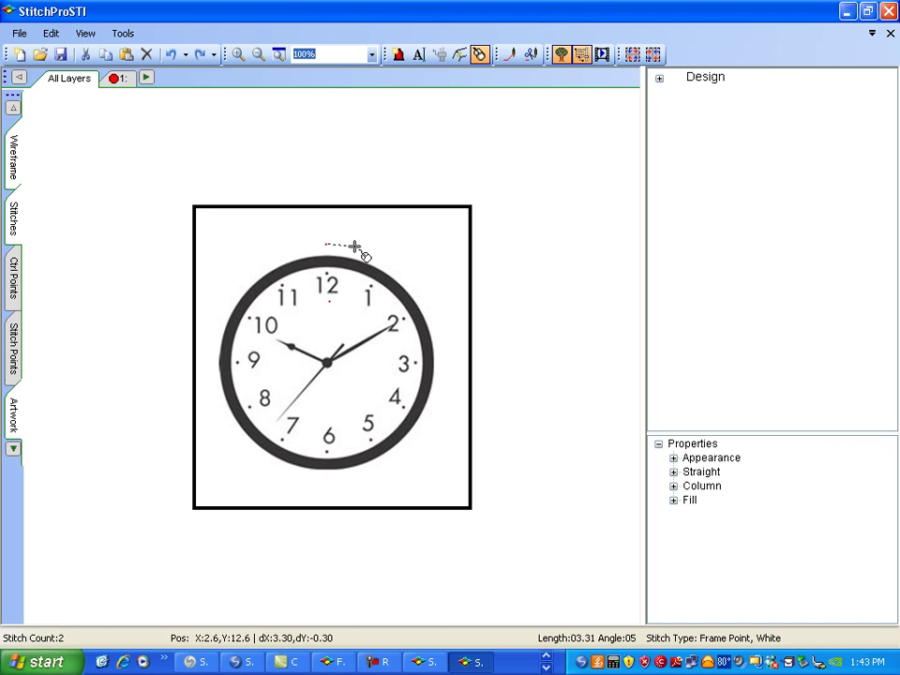
{"action": "left_click", "coordinate": [383, 256]}
{"action": "left_click", "coordinate": [387, 263]}
{"action": "left_click", "coordinate": [410, 281]}
{"action": "left_click", "coordinate": [428, 298]}
{"action": "left_click", "coordinate": [434, 318]}
{"action": "left_click", "coordinate": [442, 353]}
{"action": "left_click", "coordinate": [445, 384]}
{"action": "left_click", "coordinate": [441, 401]}
{"action": "left_click", "coordinate": [427, 422]}
{"action": "left_click", "coordinate": [411, 439]}
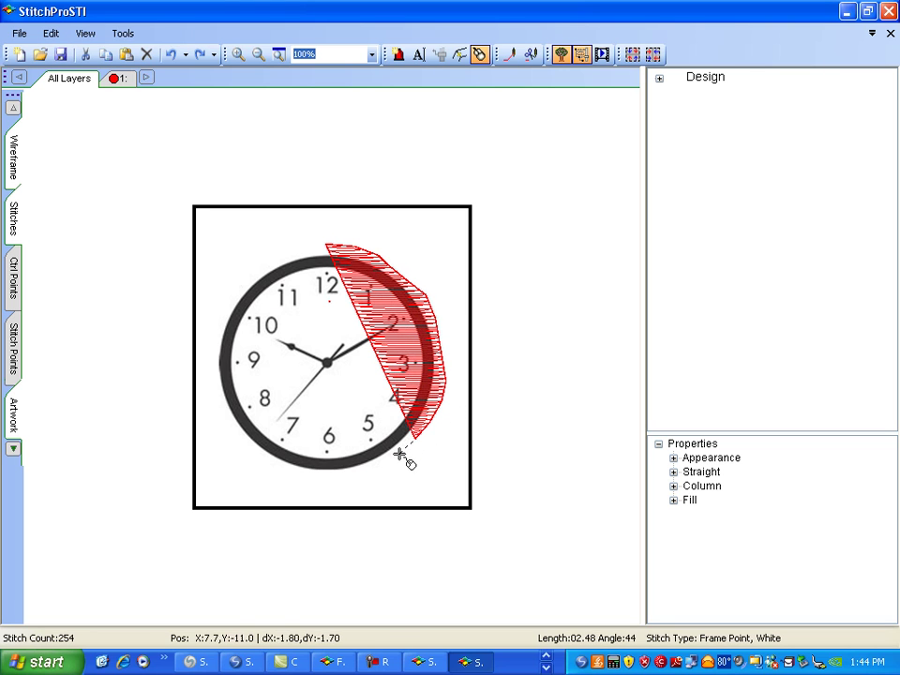
{"action": "left_click", "coordinate": [392, 451]}
{"action": "left_click", "coordinate": [374, 466]}
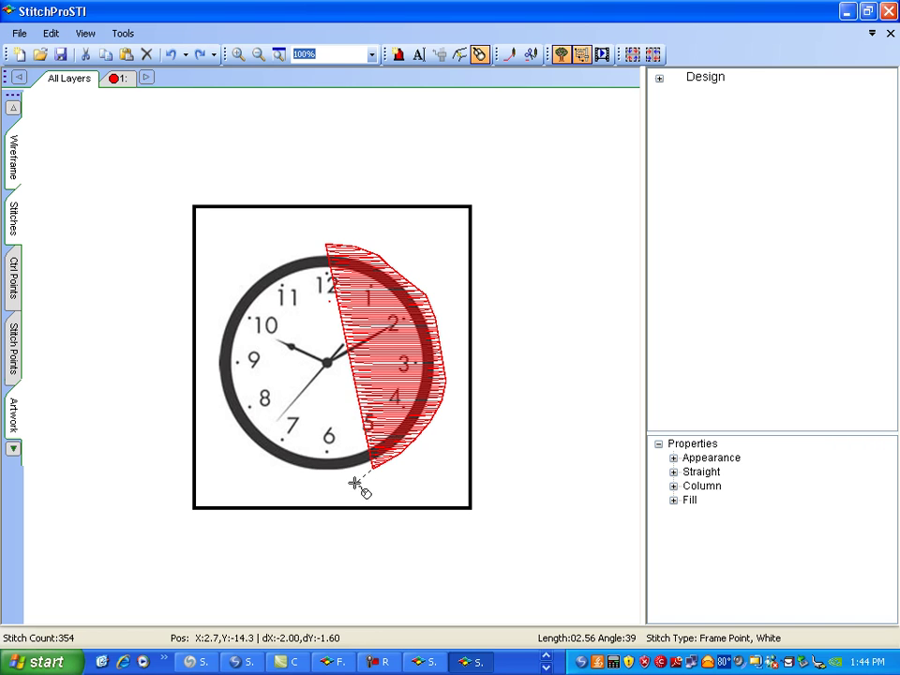
{"action": "left_click", "coordinate": [345, 473]}
{"action": "left_click", "coordinate": [323, 475]}
{"action": "left_click", "coordinate": [306, 474]}
{"action": "left_click", "coordinate": [264, 469]}
{"action": "left_click", "coordinate": [252, 456]}
{"action": "left_click", "coordinate": [242, 434]}
{"action": "left_click", "coordinate": [218, 395]}
{"action": "left_click", "coordinate": [209, 362]}
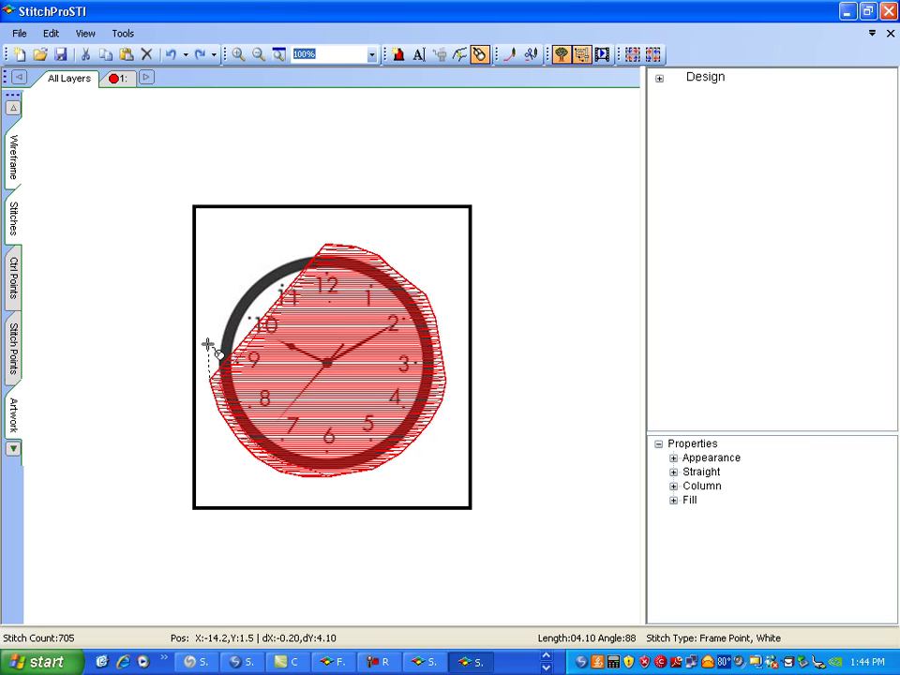
{"action": "left_click", "coordinate": [210, 328]}
{"action": "left_click", "coordinate": [235, 281]}
{"action": "left_click", "coordinate": [262, 263]}
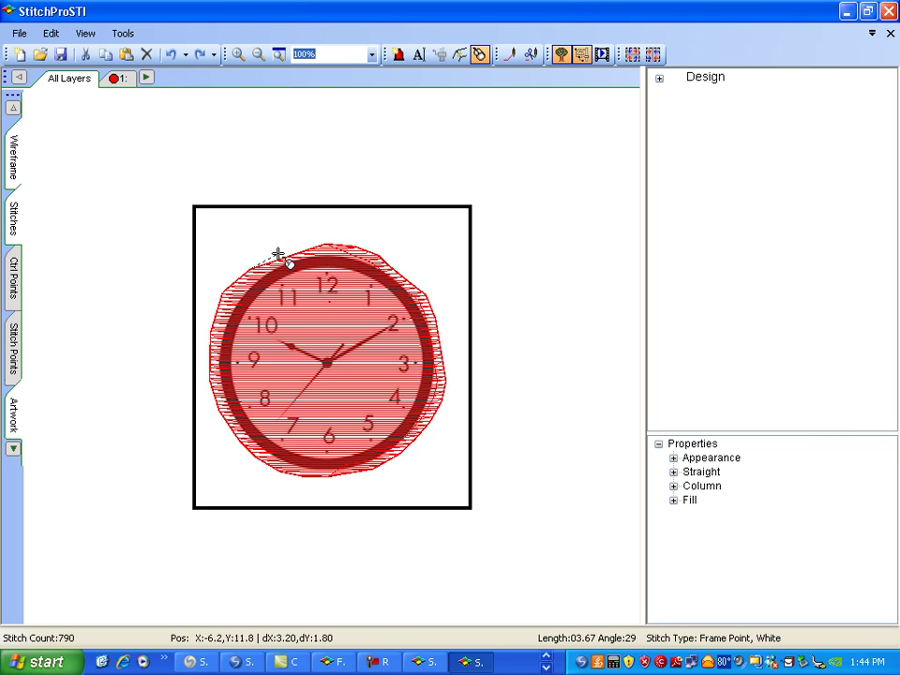
{"action": "left_click", "coordinate": [286, 252]}
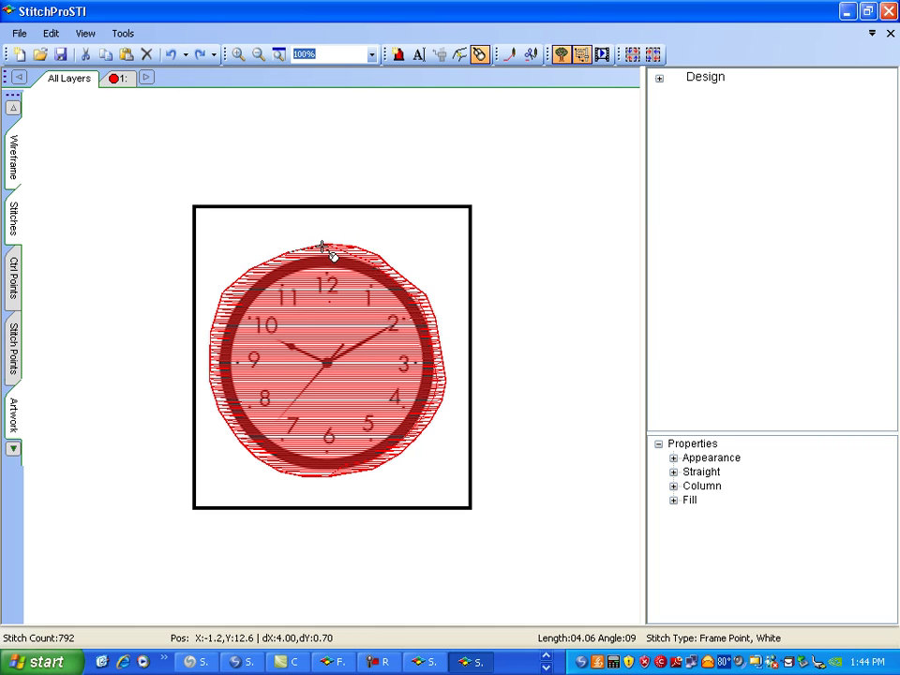
{"action": "left_click", "coordinate": [314, 246]}
Step: Finish the clock fill by placing its final points on the outline just above the 1
{"action": "left_click", "coordinate": [376, 254]}
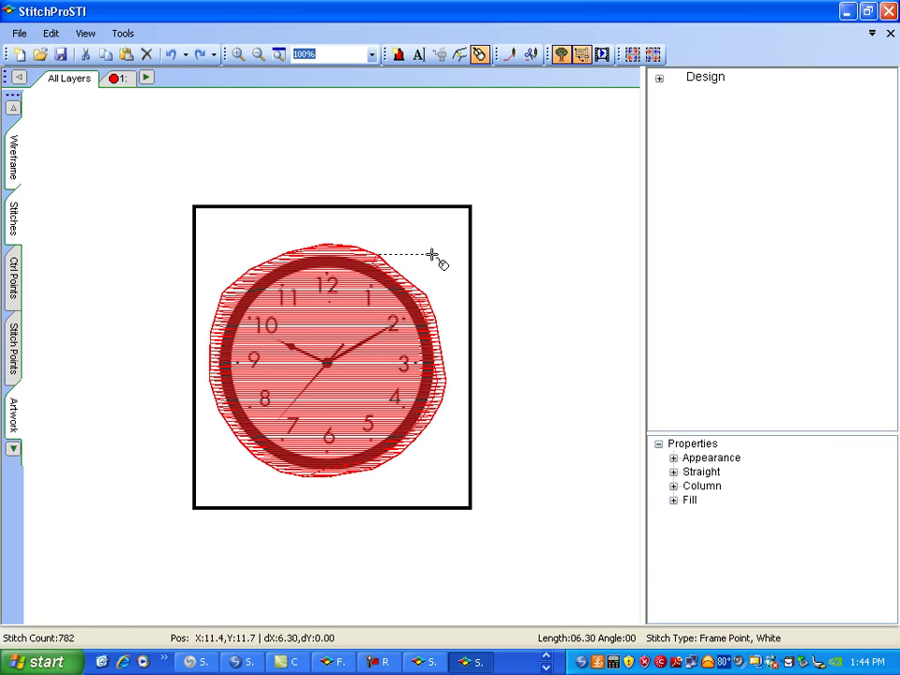
{"action": "left_click", "coordinate": [376, 257]}
{"action": "left_click", "coordinate": [378, 256]}
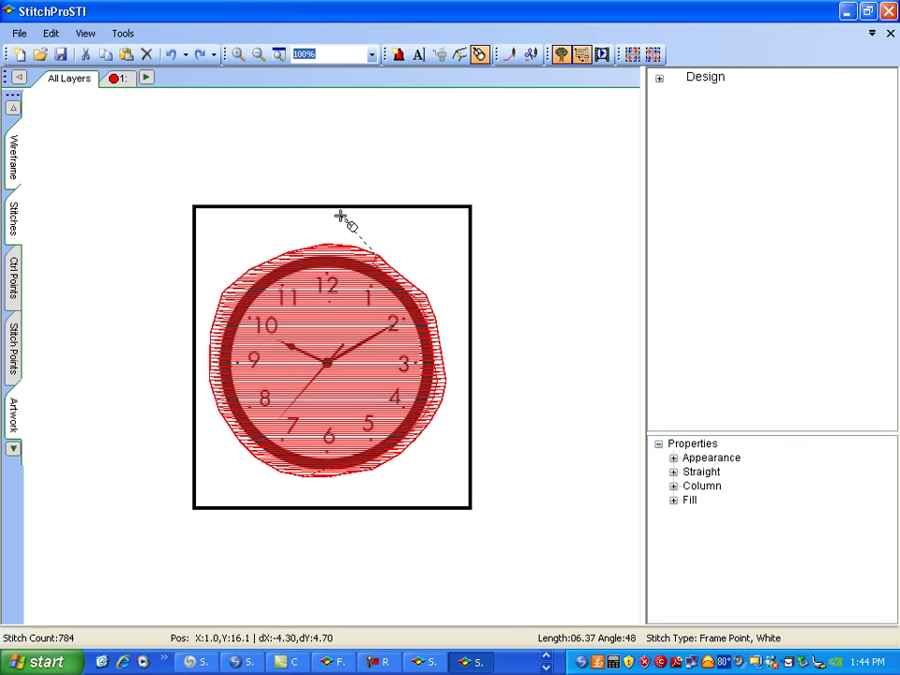
Step: Create a new design in a maximized window and import the Elephant art artwork with all file types shown
{"action": "left_click", "coordinate": [20, 34]}
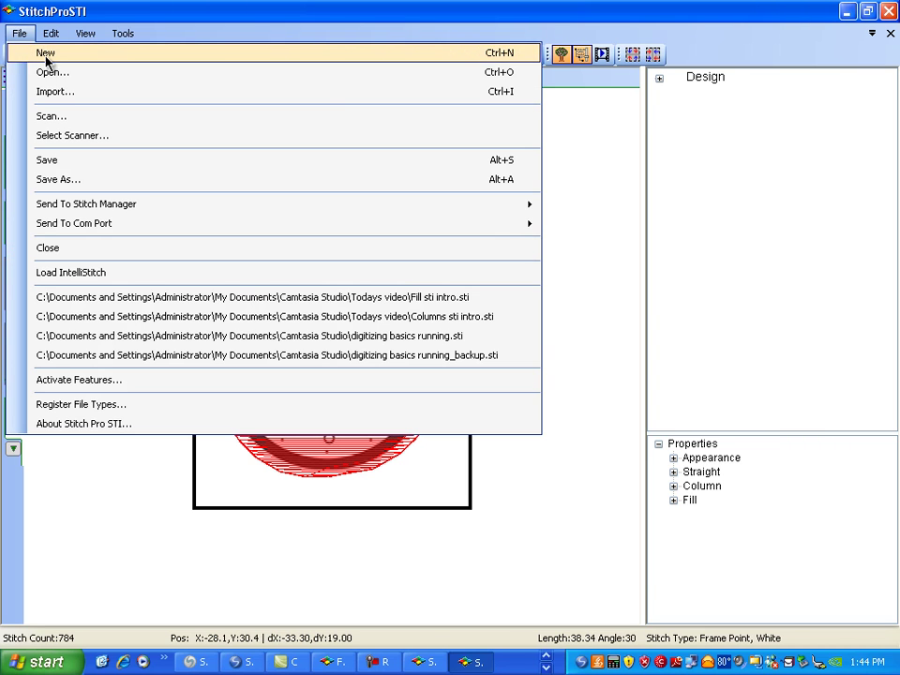
{"action": "left_click", "coordinate": [48, 56]}
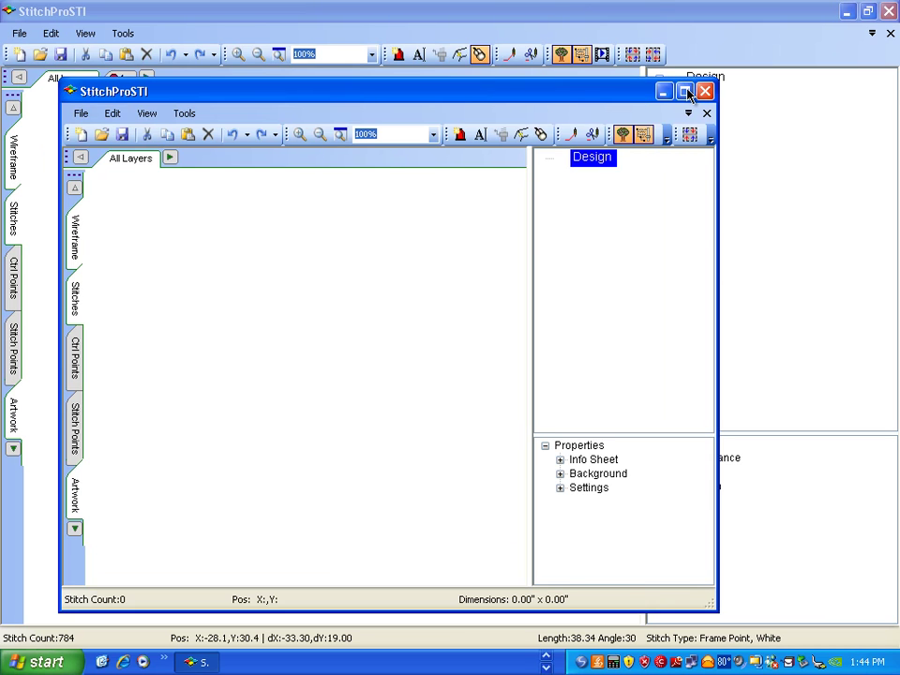
{"action": "left_click", "coordinate": [686, 91]}
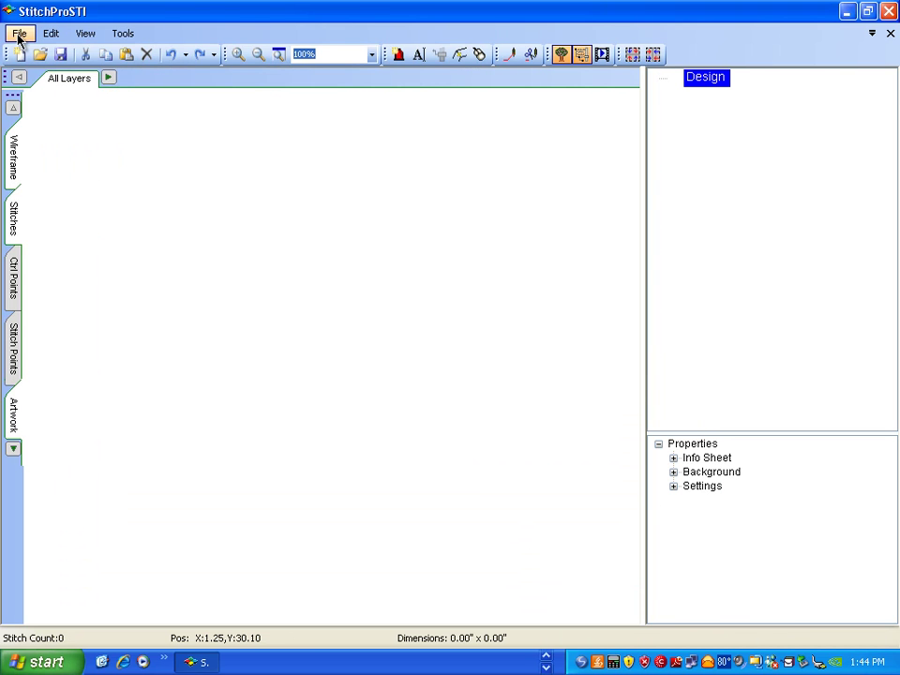
{"action": "left_click", "coordinate": [18, 34]}
{"action": "left_click", "coordinate": [48, 91]}
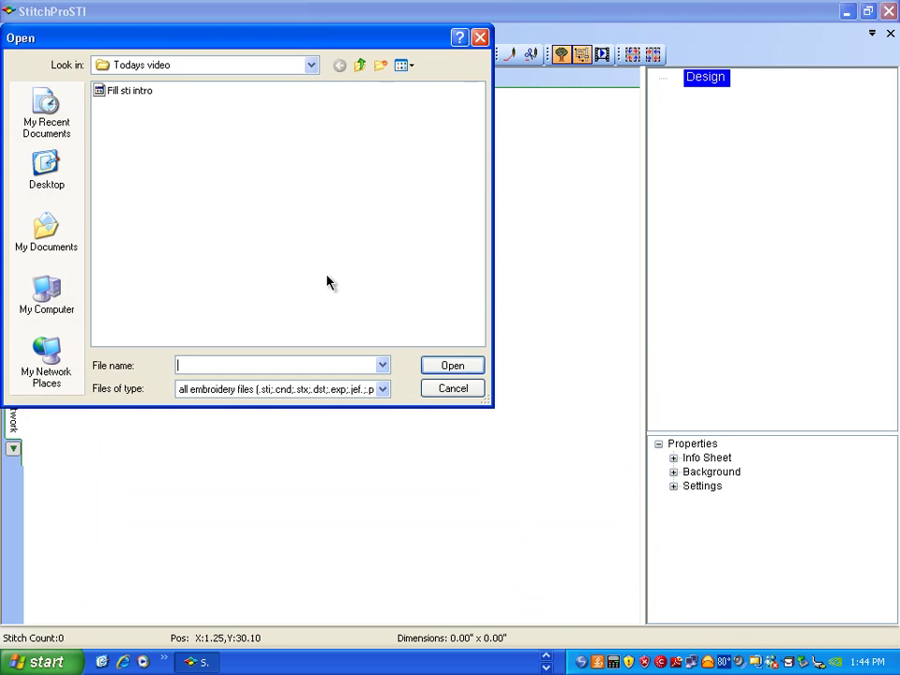
{"action": "left_click", "coordinate": [383, 390]}
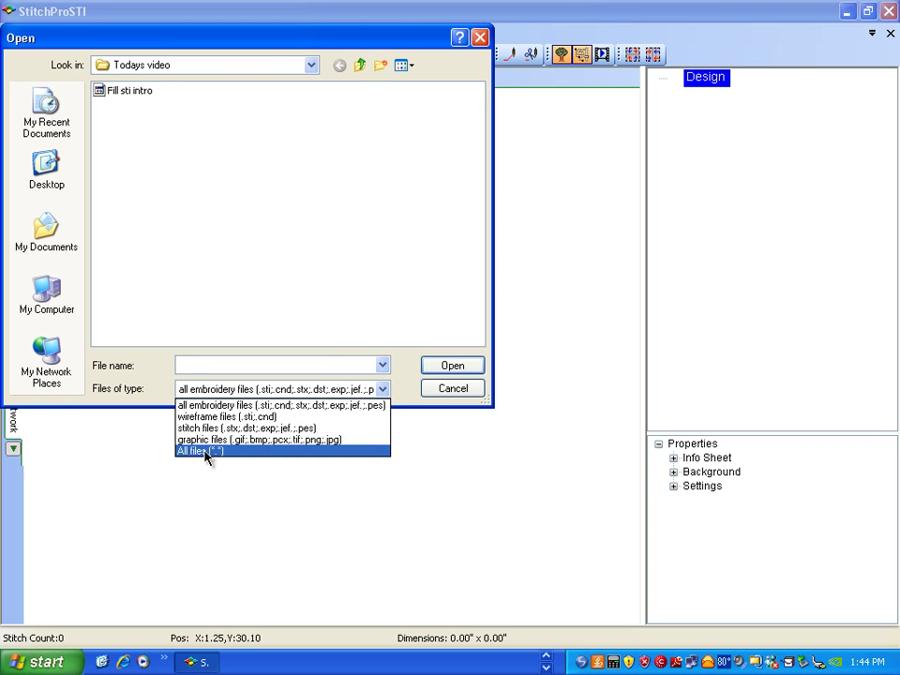
{"action": "left_click", "coordinate": [255, 451]}
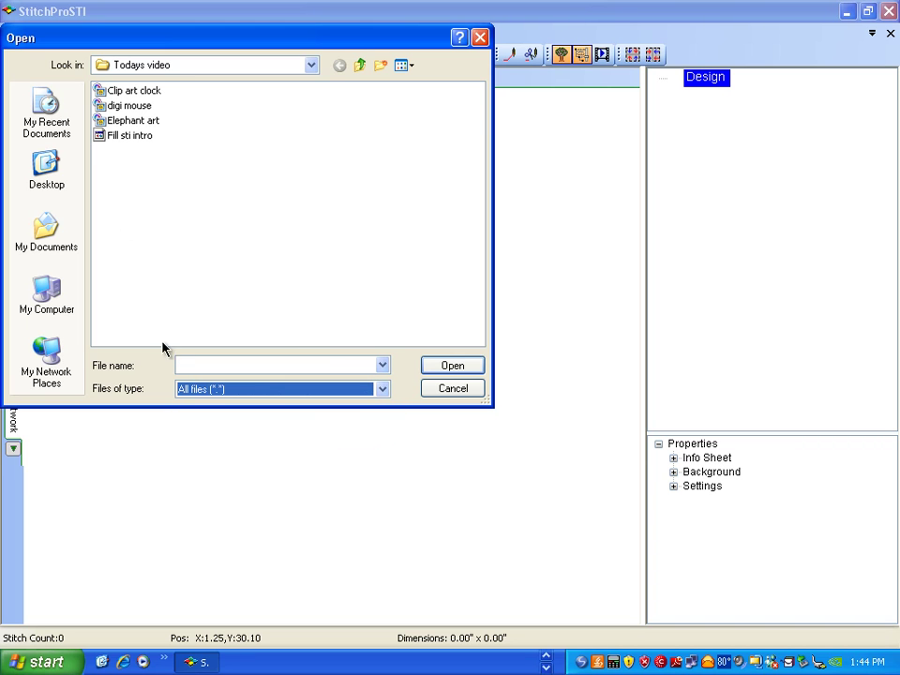
{"action": "double_click", "coordinate": [141, 121]}
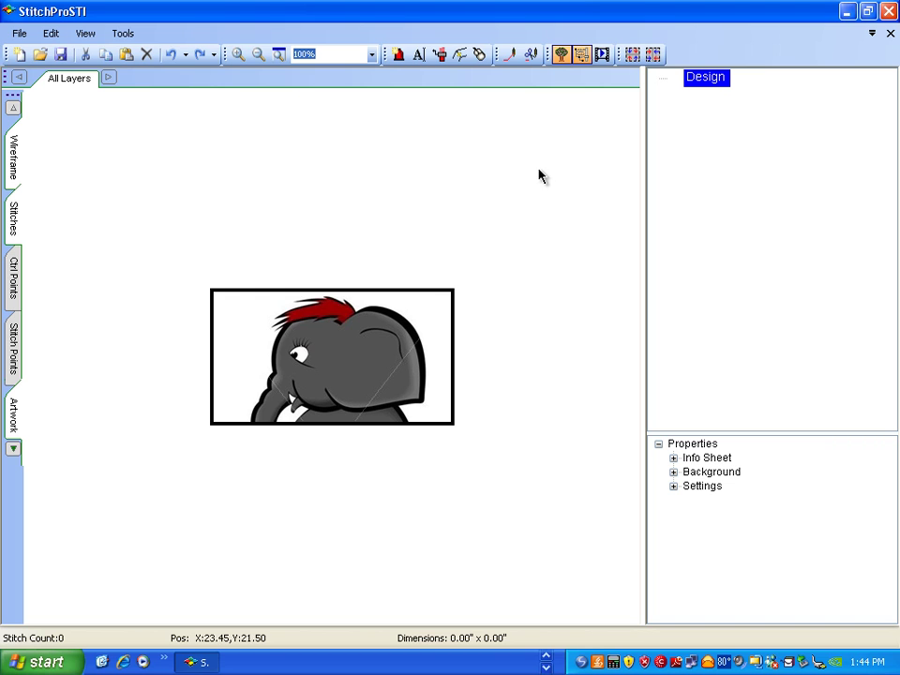
Step: Digitize a line of straight stitches through the elephant's red hair, from its base by the ear to the front tips
{"action": "left_click", "coordinate": [239, 59]}
{"action": "left_click_drag", "start_coordinate": [197, 277], "coordinate": [466, 438]}
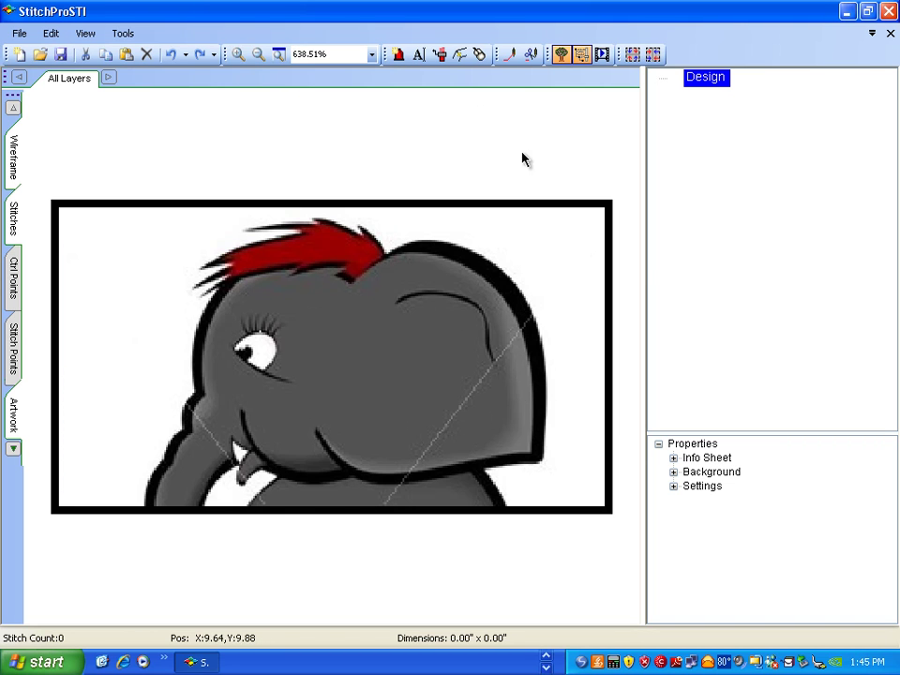
{"action": "left_click", "coordinate": [479, 56]}
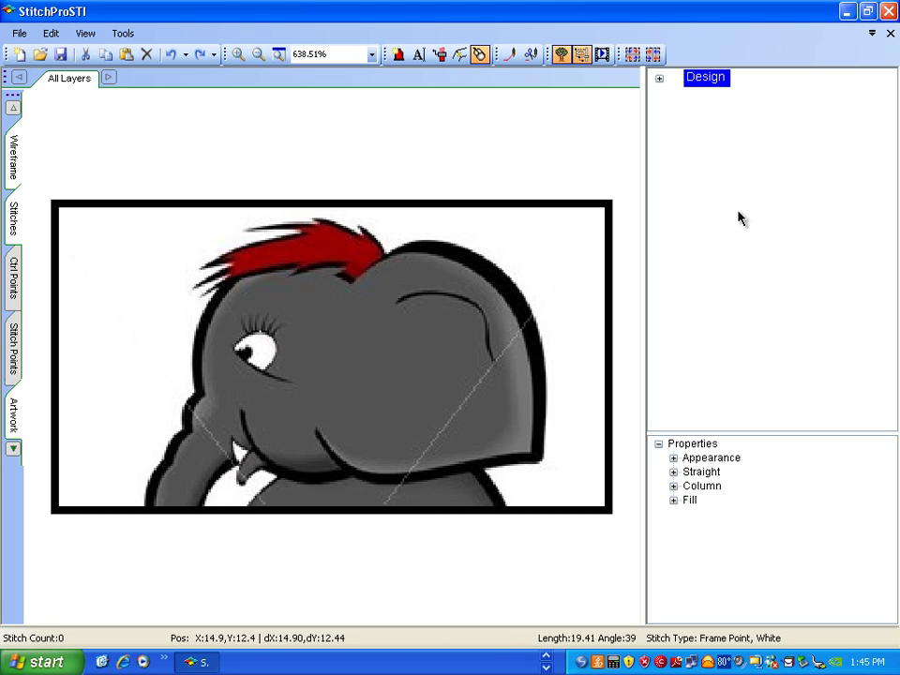
{"action": "left_click", "coordinate": [376, 254]}
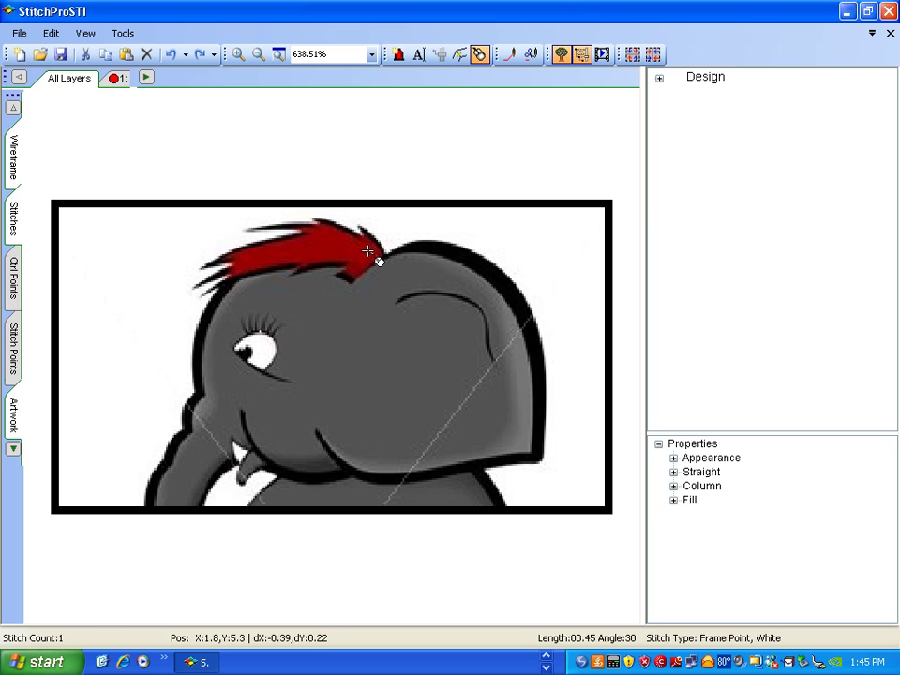
{"action": "left_click", "coordinate": [352, 253]}
{"action": "left_click", "coordinate": [300, 252]}
{"action": "left_click", "coordinate": [280, 253]}
{"action": "left_click", "coordinate": [257, 258]}
{"action": "left_click", "coordinate": [228, 267]}
Step: Zigzag straight stitches back through the red hair to its base, and add a short line up to the hair's crest
{"action": "left_click", "coordinate": [232, 265]}
{"action": "left_click", "coordinate": [239, 255]}
{"action": "left_click", "coordinate": [260, 268]}
{"action": "left_click", "coordinate": [279, 245]}
{"action": "left_click", "coordinate": [298, 262]}
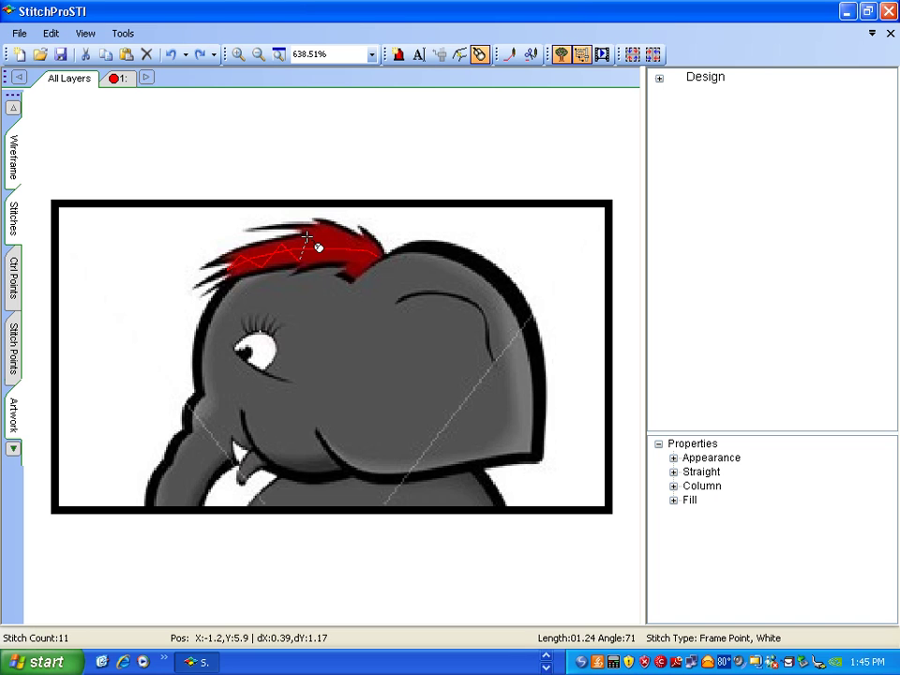
{"action": "left_click", "coordinate": [337, 261]}
{"action": "left_click", "coordinate": [350, 238]}
{"action": "left_click", "coordinate": [357, 263]}
{"action": "left_click_drag", "start_coordinate": [369, 259], "coordinate": [382, 252]}
{"action": "left_click", "coordinate": [382, 253]}
{"action": "left_click", "coordinate": [342, 243]}
{"action": "left_click", "coordinate": [326, 229]}
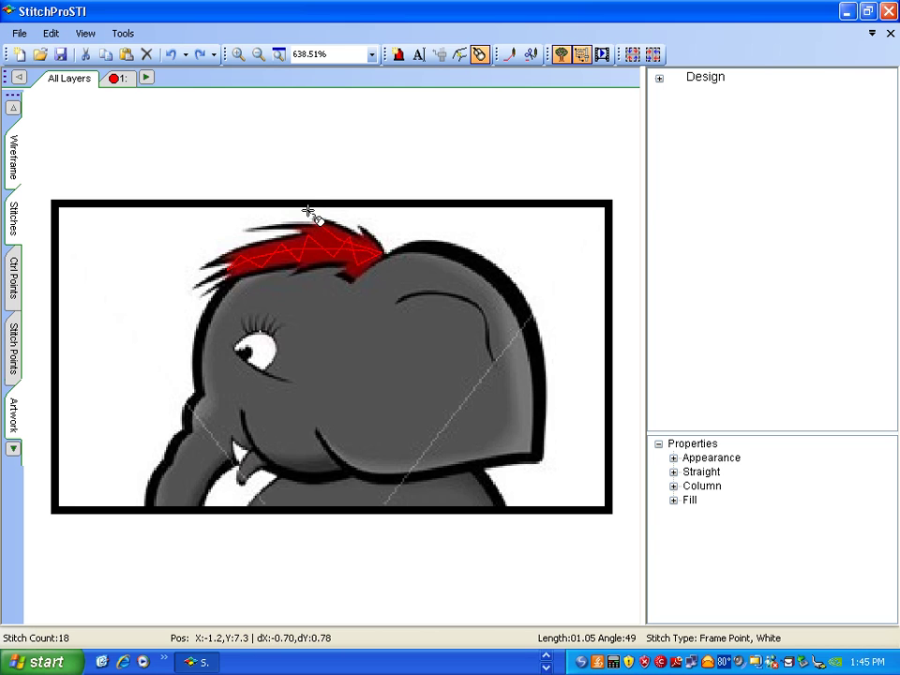
Step: Set the width of the whole design to 1.50 in with its aspect ratio maintained, and fit it in view
{"action": "left_click", "coordinate": [709, 79]}
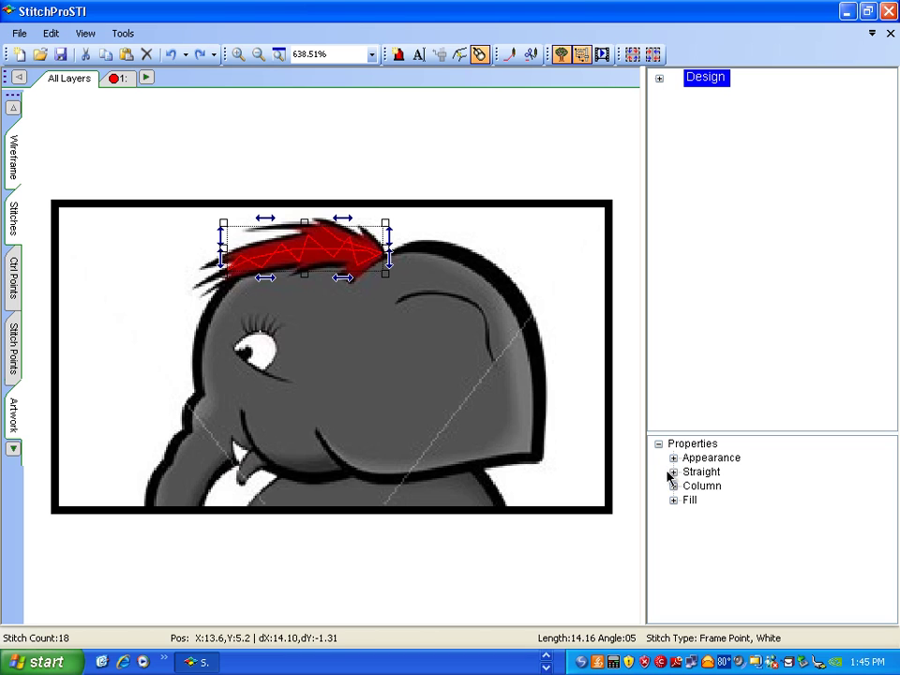
{"action": "left_click", "coordinate": [478, 53]}
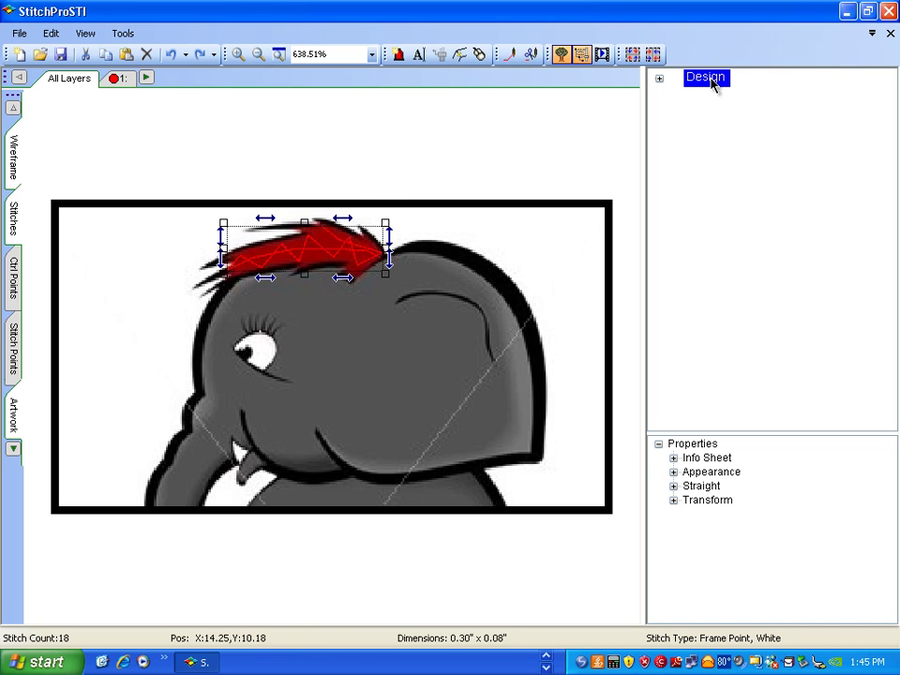
{"action": "left_click", "coordinate": [674, 501]}
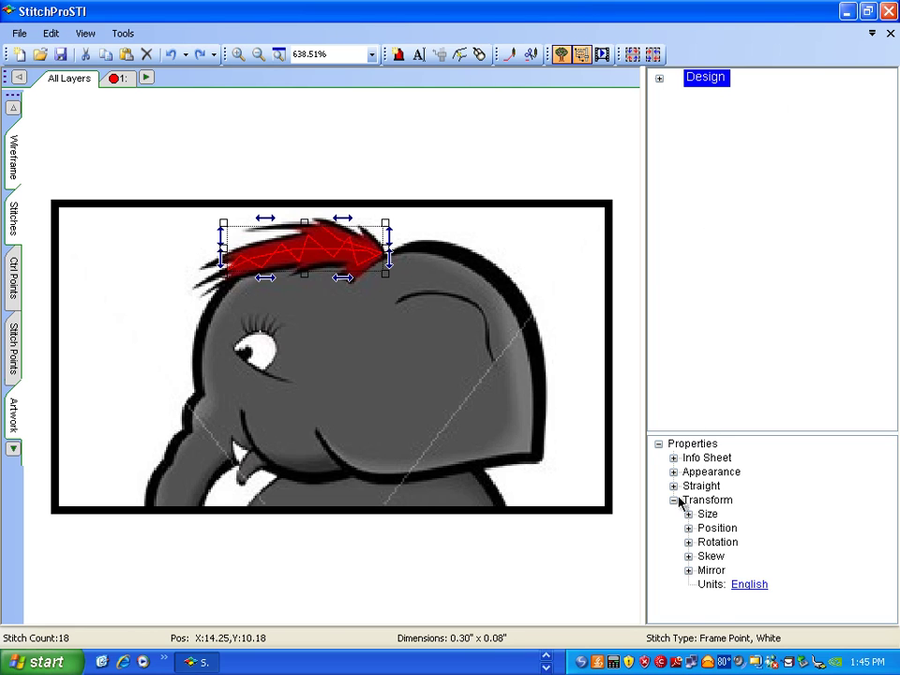
{"action": "left_click", "coordinate": [687, 515]}
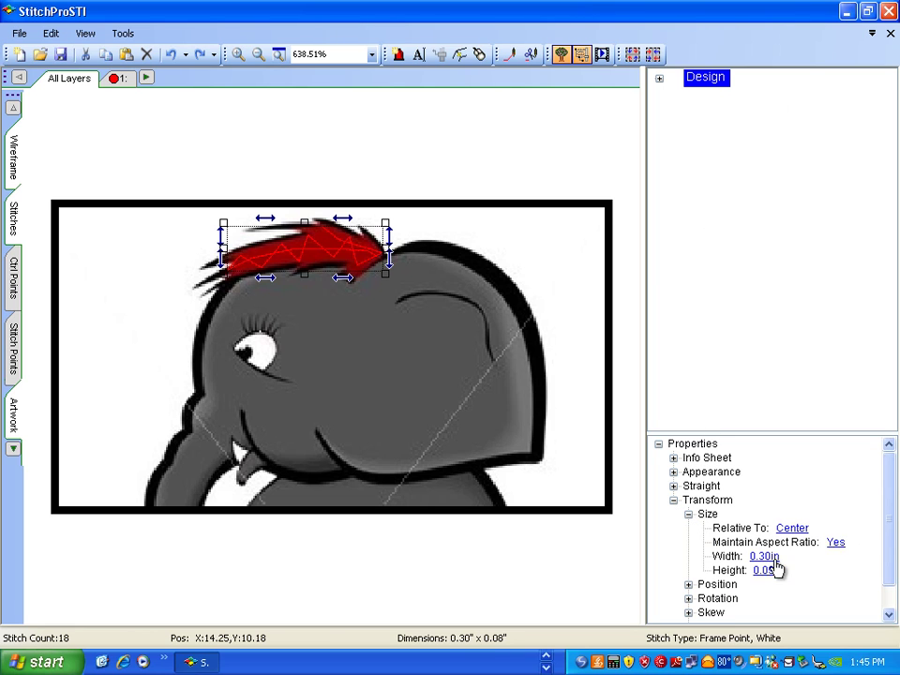
{"action": "left_click_drag", "start_coordinate": [775, 553], "coordinate": [781, 585]}
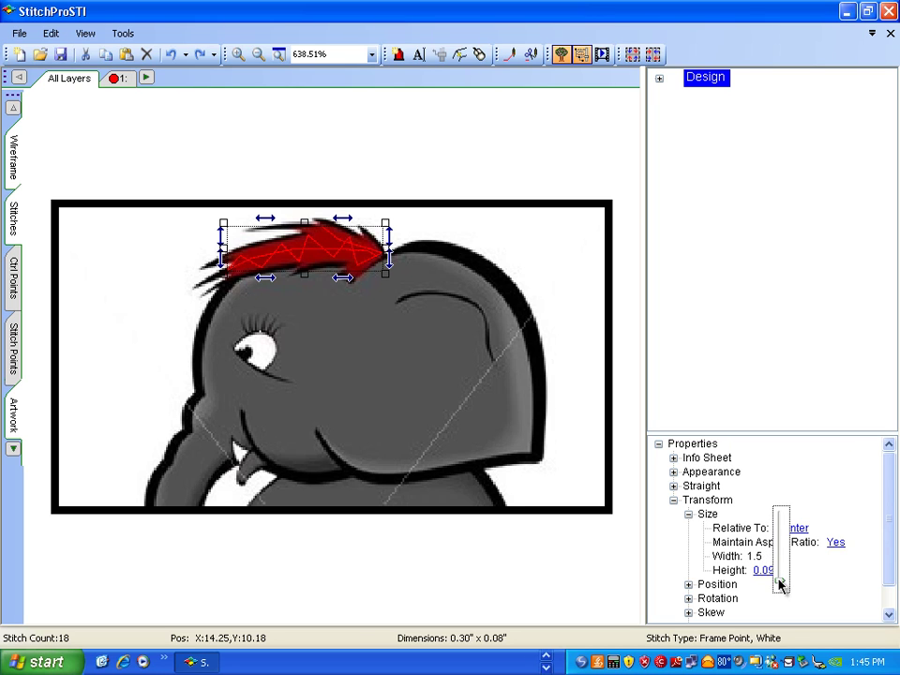
{"action": "left_click_drag", "start_coordinate": [781, 585], "coordinate": [781, 585]}
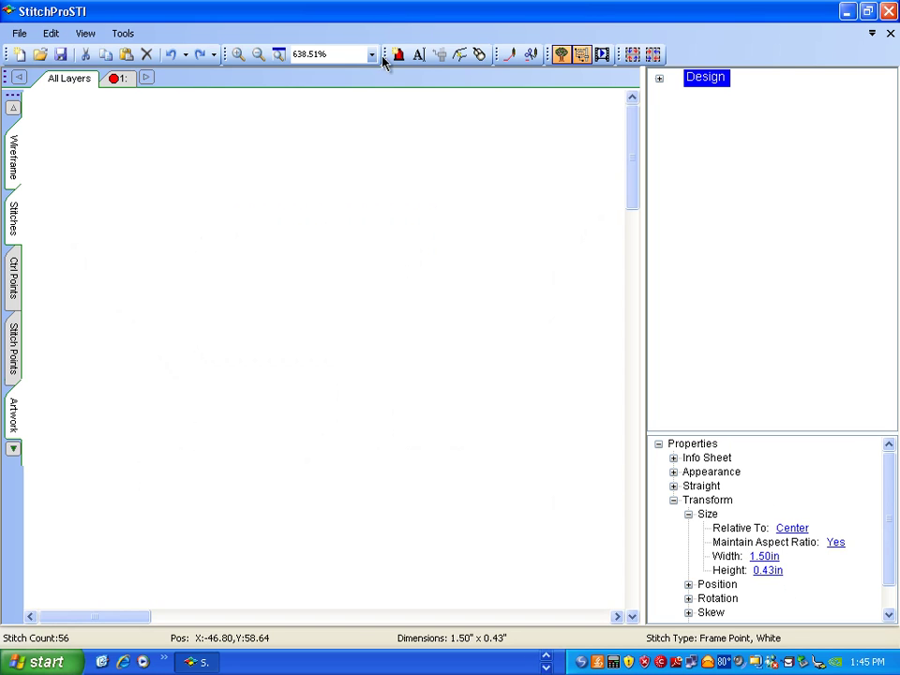
{"action": "left_click", "coordinate": [280, 54]}
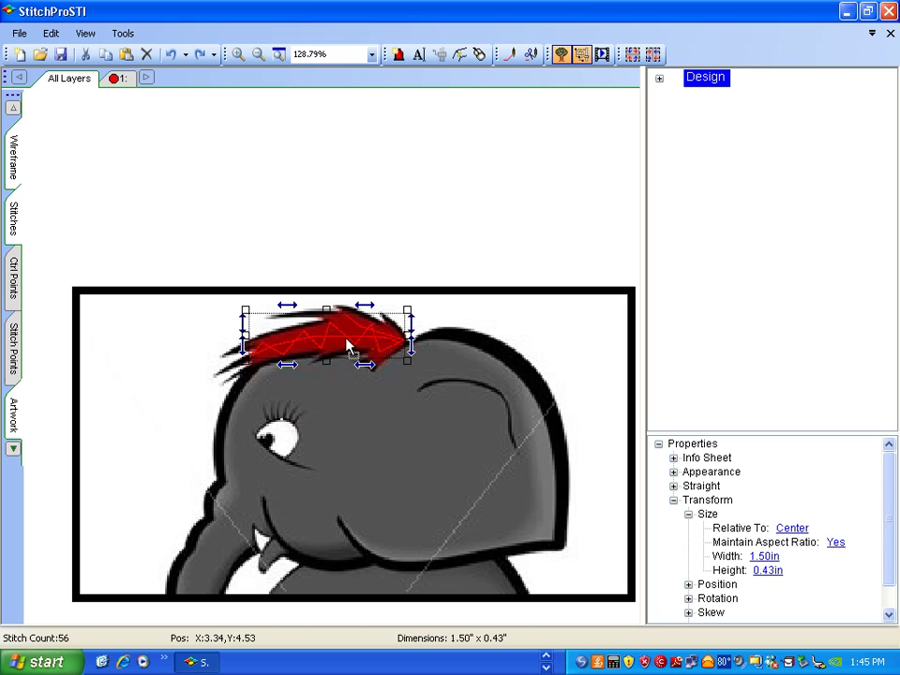
{"action": "left_click", "coordinate": [406, 216]}
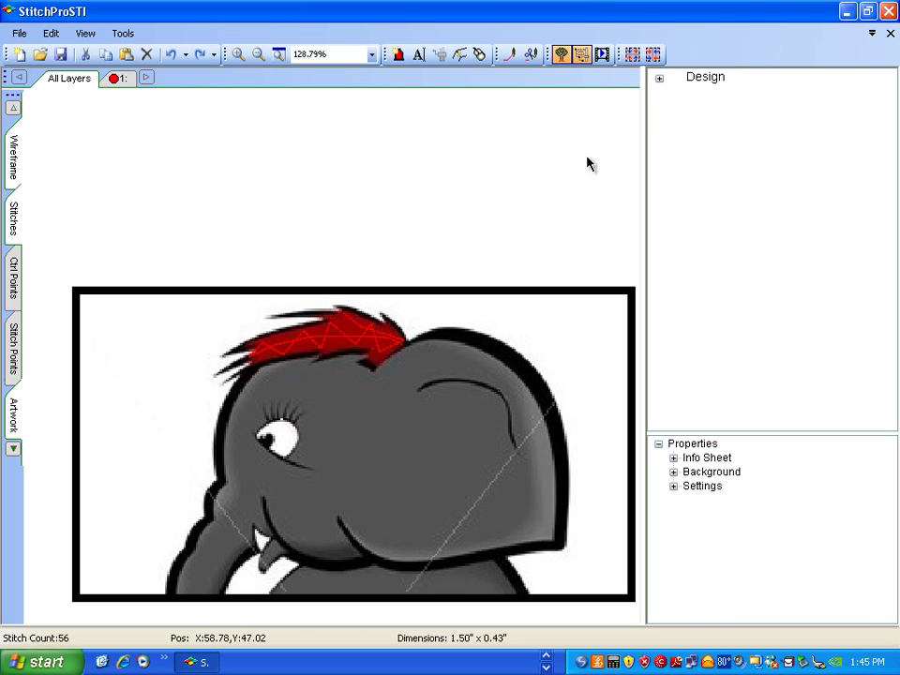
Step: Start a fill stitch outline at the hair's crest and trace it along the rear spikes down to the ear
{"action": "left_click", "coordinate": [478, 55]}
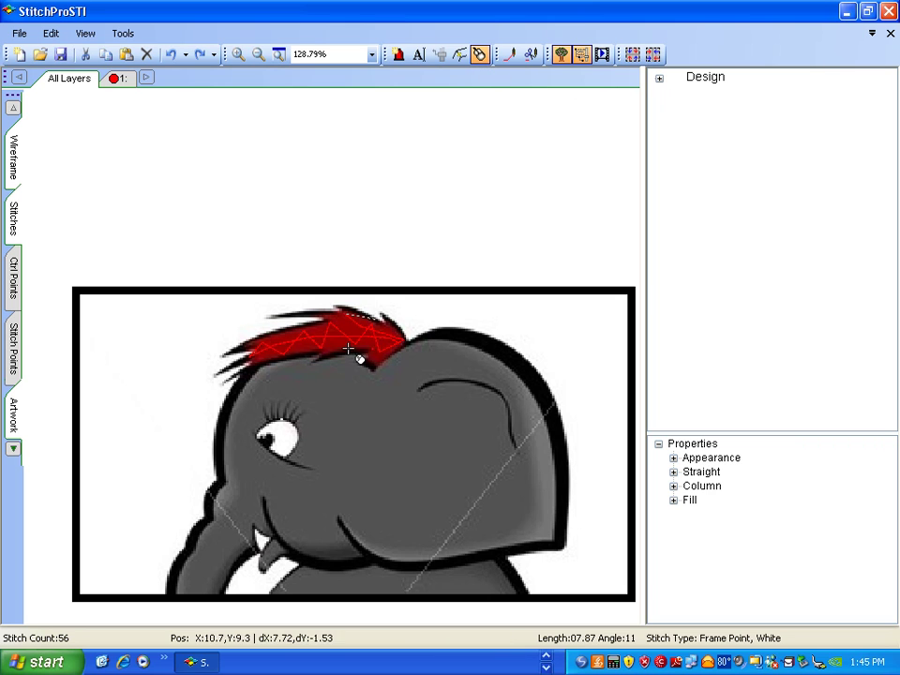
{"action": "left_click", "coordinate": [343, 311]}
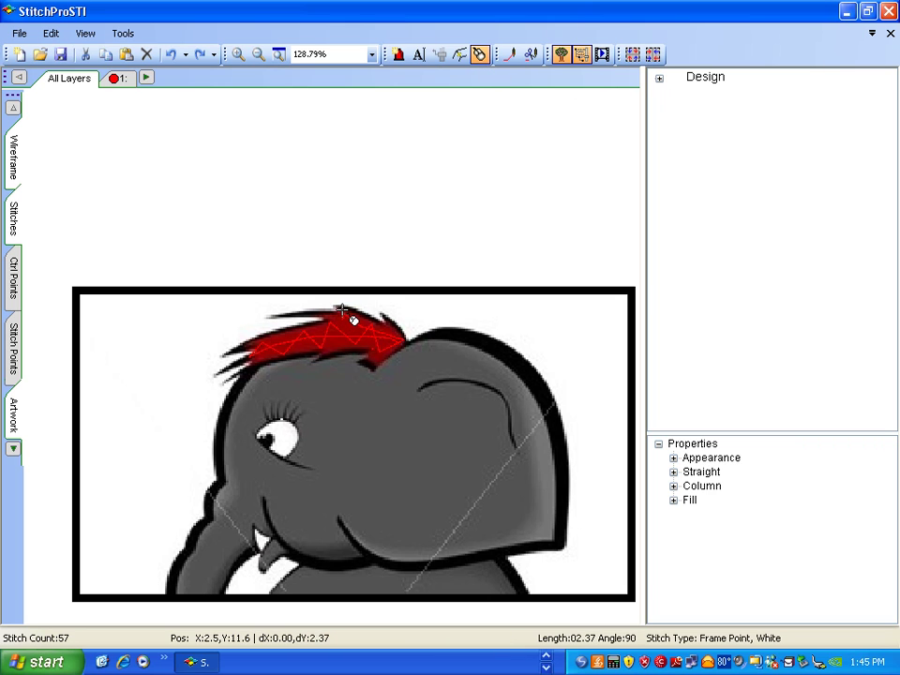
{"action": "double_click", "coordinate": [343, 309]}
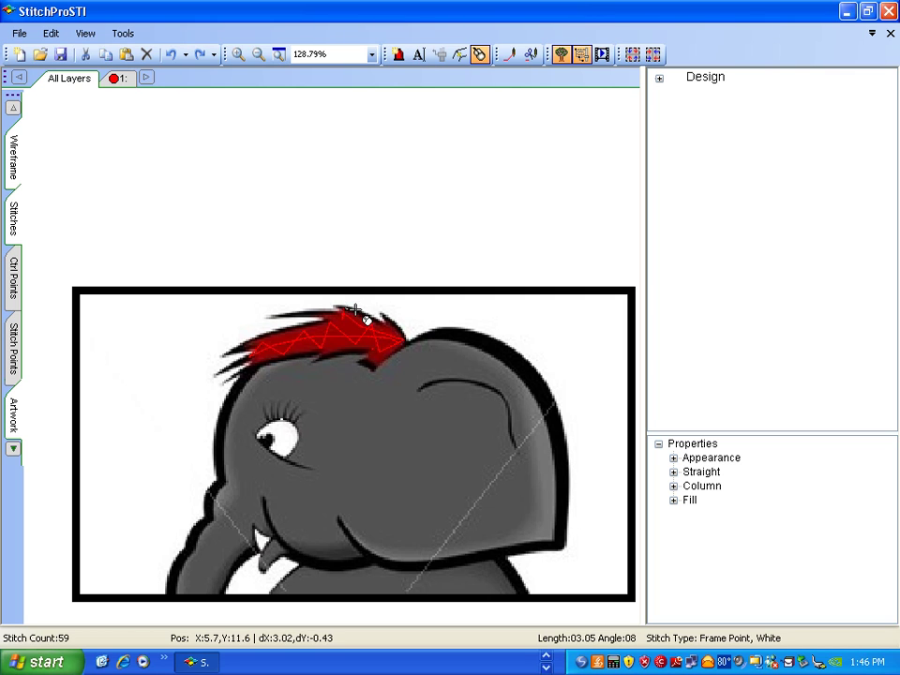
{"action": "left_click", "coordinate": [384, 329]}
{"action": "left_click", "coordinate": [390, 327]}
{"action": "left_click", "coordinate": [392, 332]}
{"action": "left_click", "coordinate": [398, 328]}
{"action": "left_click", "coordinate": [407, 338]}
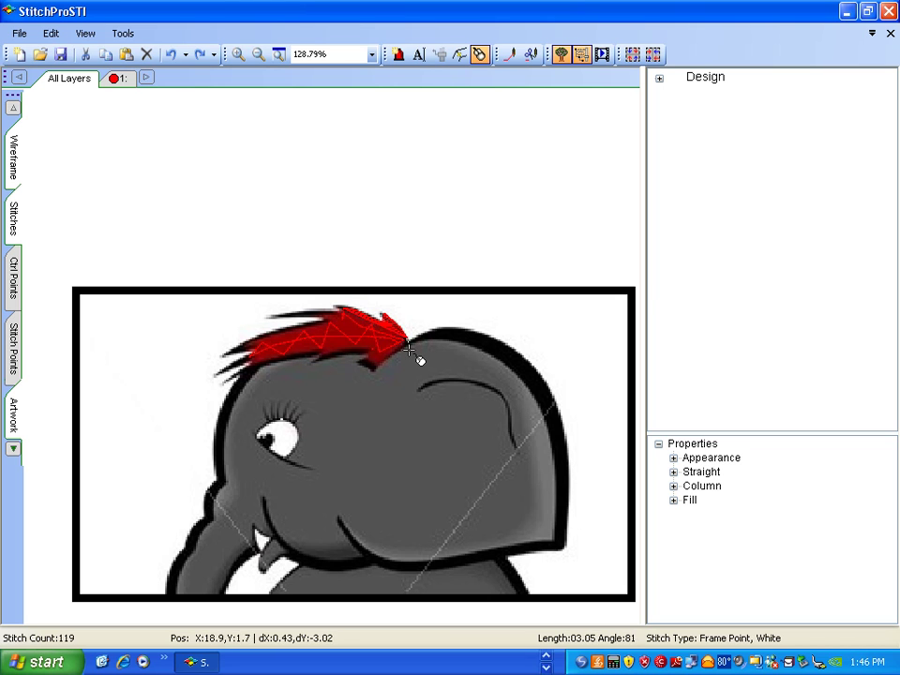
{"action": "left_click", "coordinate": [410, 348]}
Step: Show the control points and continue the fill outline around the pointed lower tip at the hair's base
{"action": "left_click", "coordinate": [238, 56]}
{"action": "left_click_drag", "start_coordinate": [200, 267], "coordinate": [434, 375]}
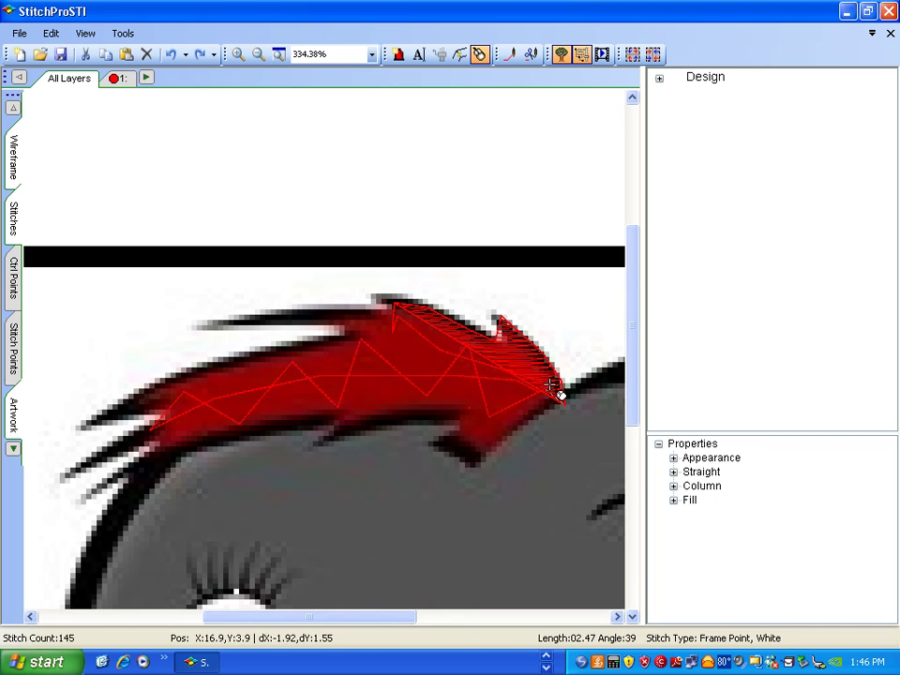
{"action": "left_click", "coordinate": [15, 282]}
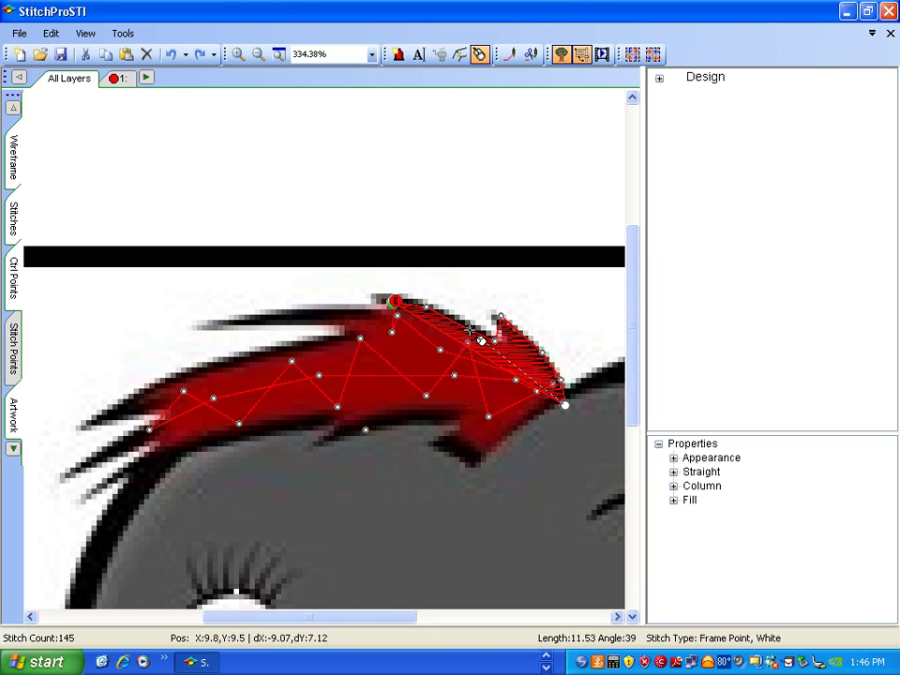
{"action": "left_click", "coordinate": [539, 414]}
{"action": "left_click", "coordinate": [509, 432]}
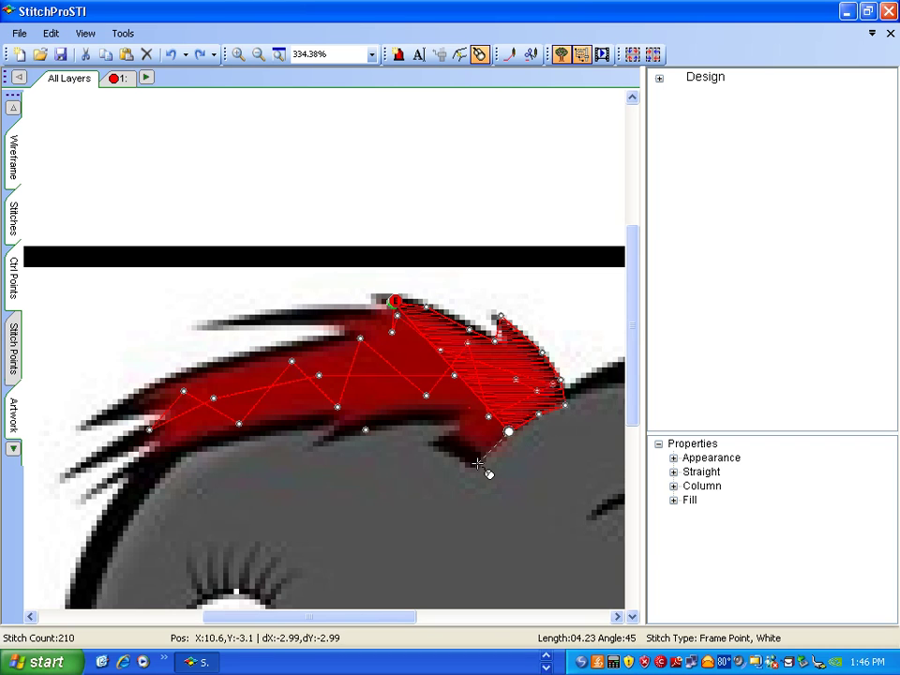
{"action": "left_click", "coordinate": [476, 462]}
{"action": "left_click", "coordinate": [454, 440]}
{"action": "left_click", "coordinate": [455, 418]}
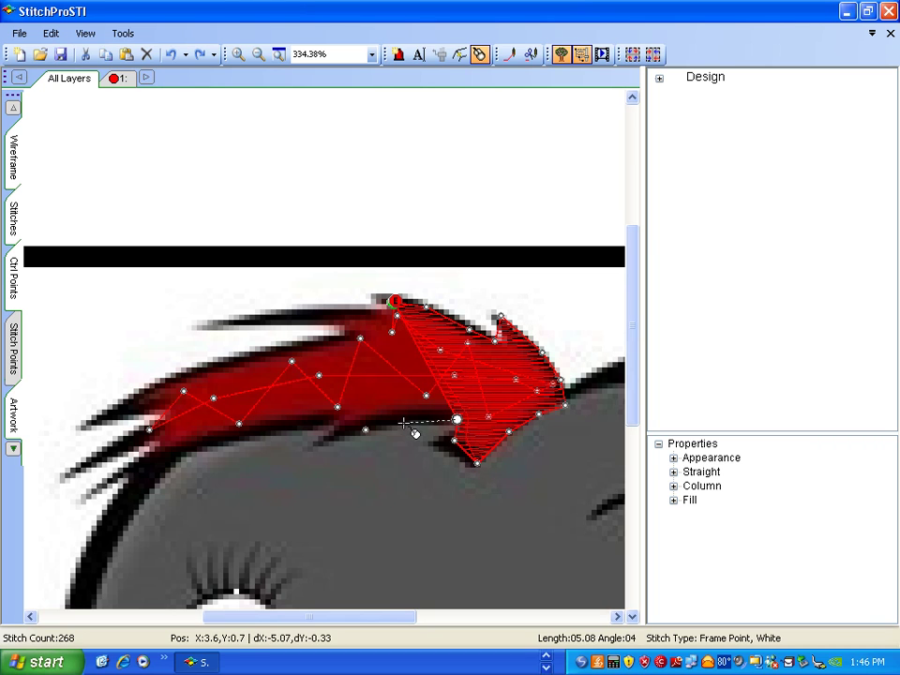
Step: Hide the stitches and trace the fill outline along the hair's lower edge, around the small spike, towards the forehead
{"action": "left_click", "coordinate": [396, 420]}
{"action": "left_click", "coordinate": [356, 427]}
{"action": "left_click", "coordinate": [325, 439]}
{"action": "left_click", "coordinate": [327, 416]}
{"action": "left_click", "coordinate": [11, 220]}
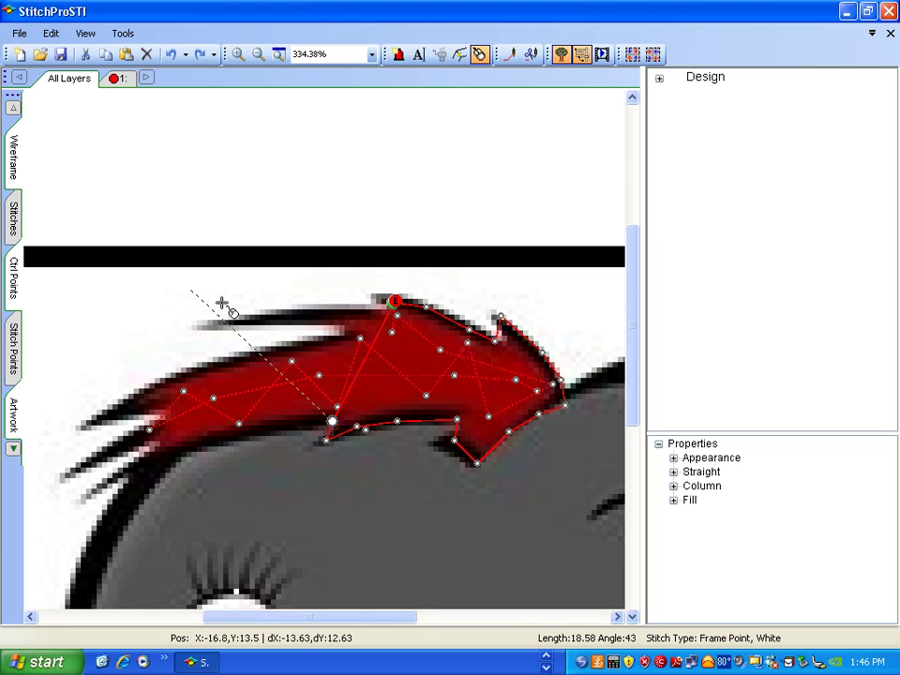
{"action": "left_click", "coordinate": [314, 424]}
{"action": "left_click", "coordinate": [271, 429]}
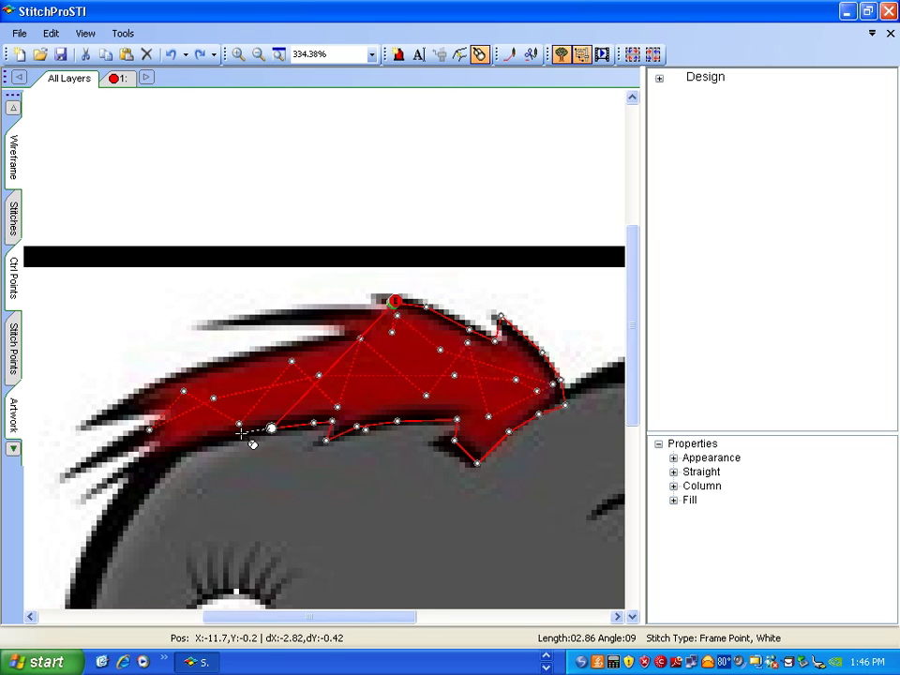
{"action": "left_click", "coordinate": [237, 434]}
{"action": "left_click", "coordinate": [199, 443]}
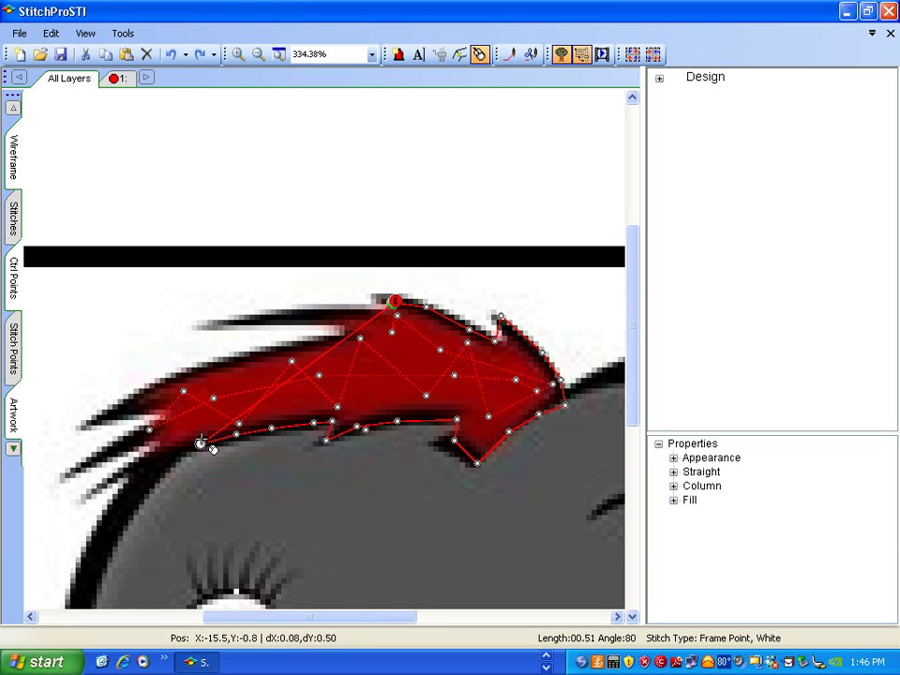
Step: Trace the fill outline around the front hair tips and onto the front part of the upper edge
{"action": "left_click", "coordinate": [152, 458]}
{"action": "left_click", "coordinate": [161, 433]}
{"action": "left_click", "coordinate": [169, 414]}
{"action": "left_click", "coordinate": [136, 404]}
{"action": "left_click", "coordinate": [180, 378]}
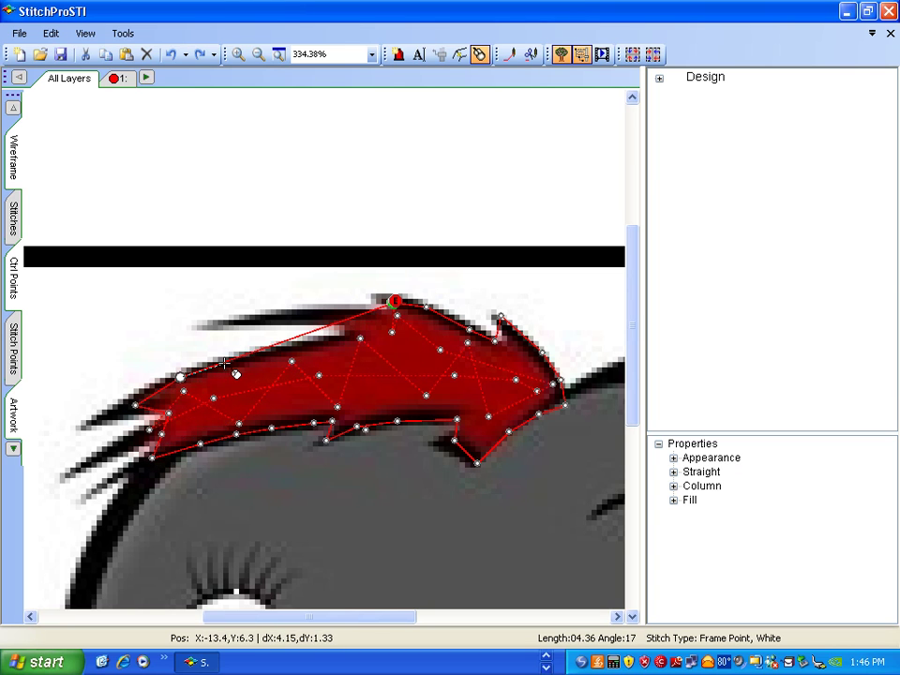
{"action": "left_click", "coordinate": [225, 363]}
Step: Show the stitches, finish the fill outline along the upper edge to the crest, and set the fill's end point at the lowest front tip
{"action": "left_click", "coordinate": [7, 174]}
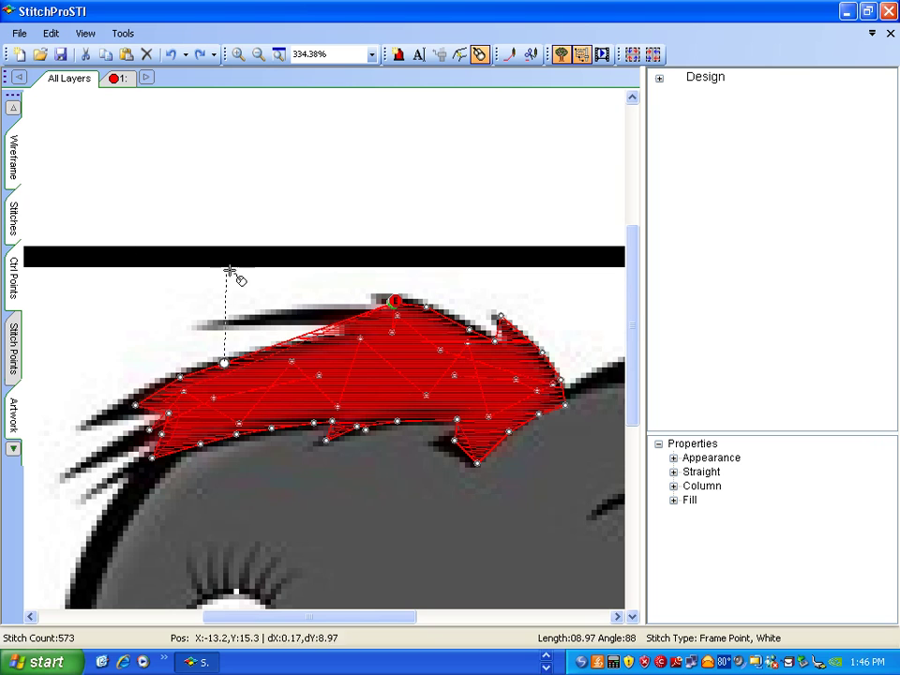
{"action": "left_click", "coordinate": [288, 349]}
{"action": "left_click", "coordinate": [363, 331]}
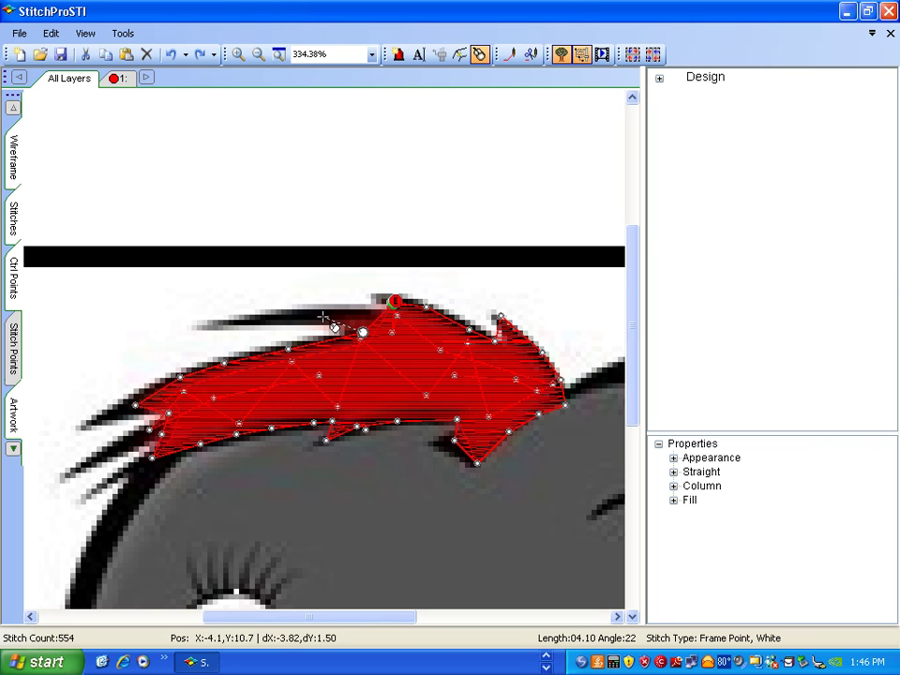
{"action": "left_click", "coordinate": [321, 320]}
{"action": "left_click", "coordinate": [357, 314]}
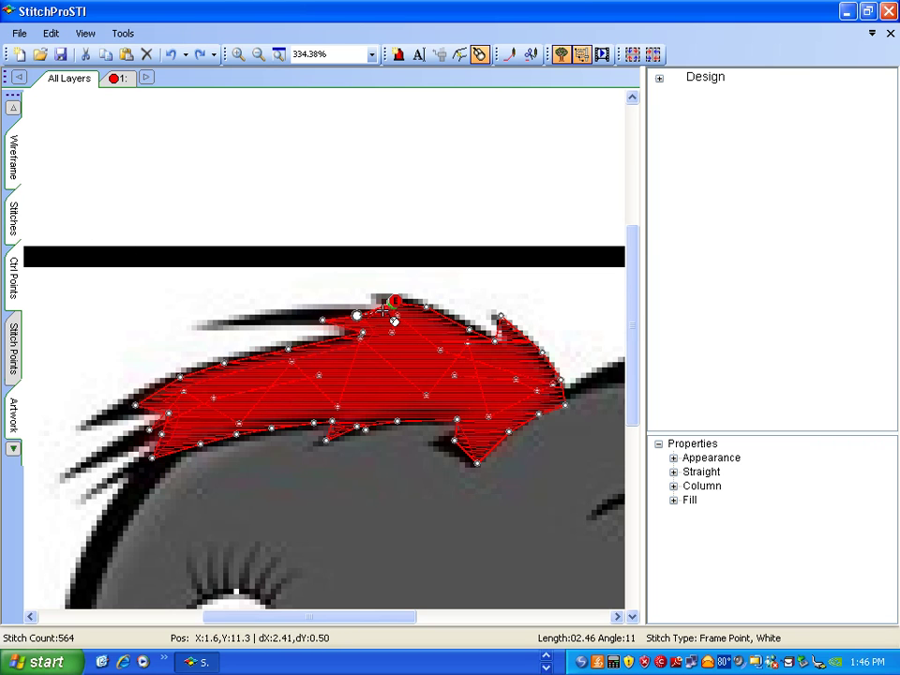
{"action": "left_click", "coordinate": [383, 306]}
{"action": "left_click", "coordinate": [383, 306]}
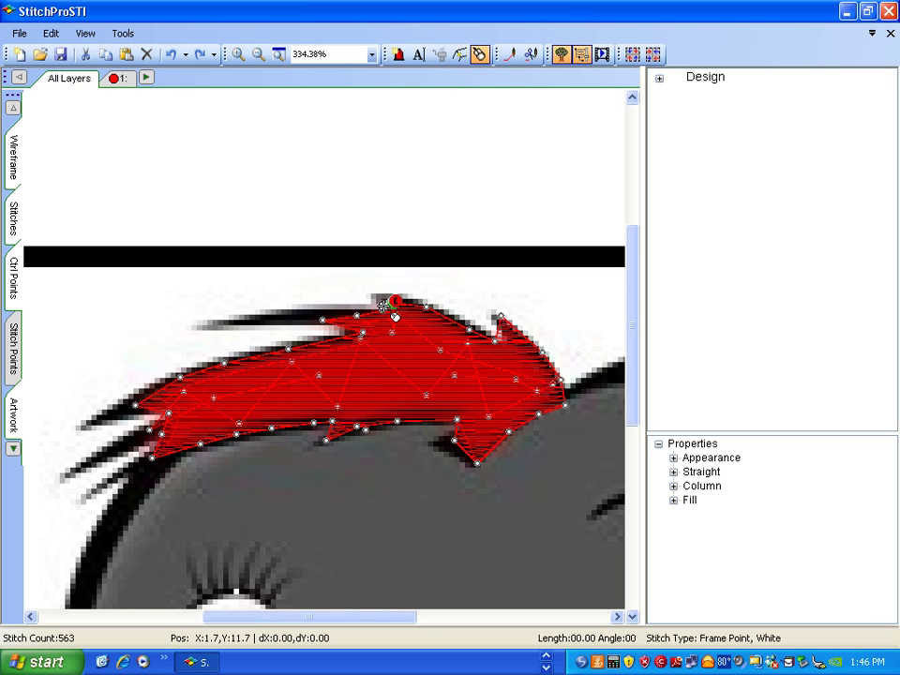
{"action": "left_click", "coordinate": [151, 457]}
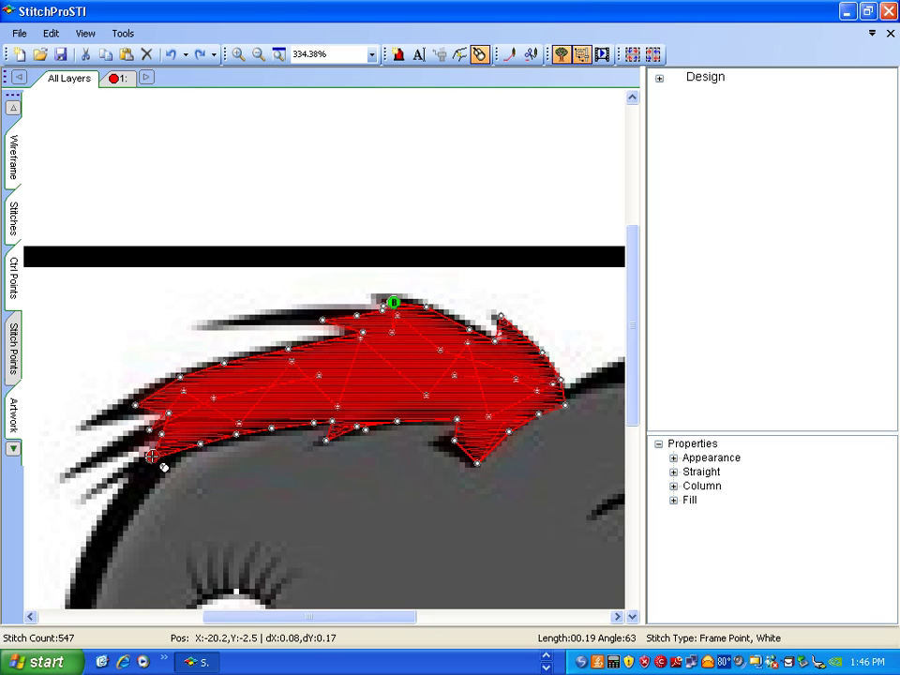
Step: Examine the hair fill by switching the display of stitch points, control points and stitches on and off
{"action": "left_click", "coordinate": [14, 357]}
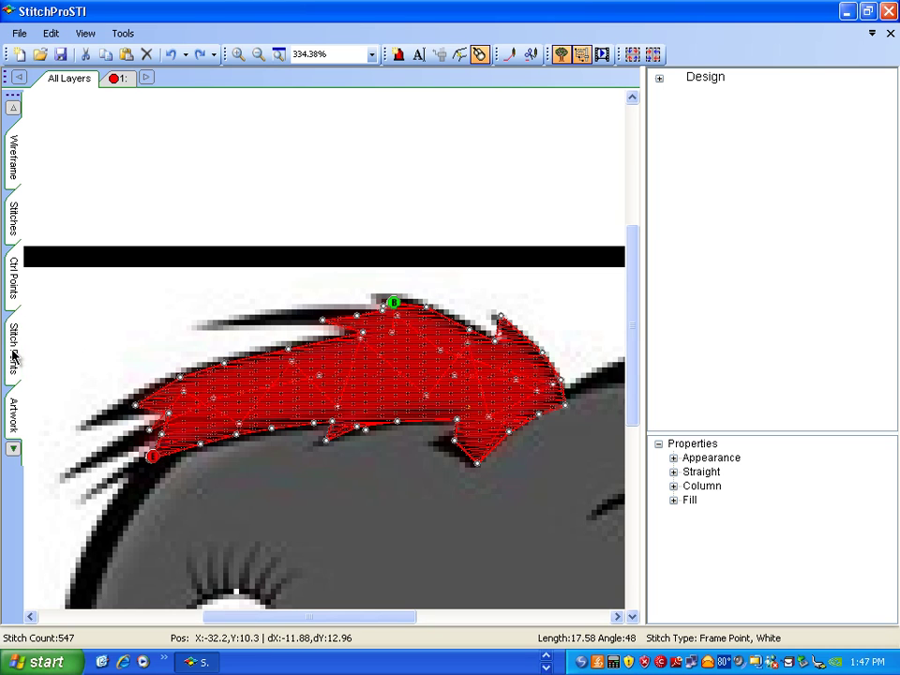
{"action": "left_click", "coordinate": [14, 356]}
{"action": "left_click", "coordinate": [14, 278]}
{"action": "left_click", "coordinate": [14, 278]}
{"action": "left_click", "coordinate": [15, 224]}
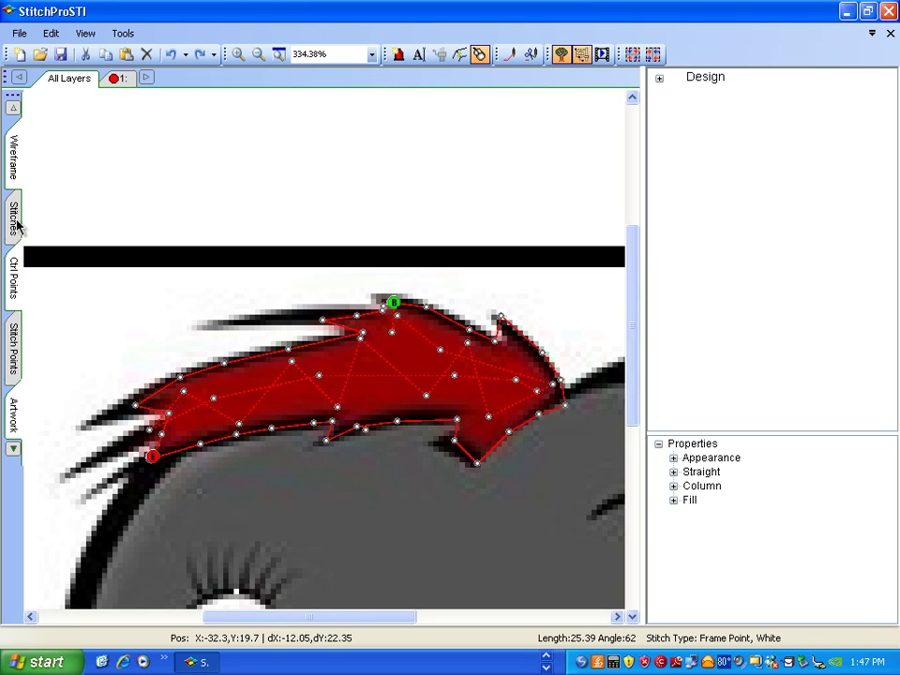
{"action": "left_click", "coordinate": [15, 224]}
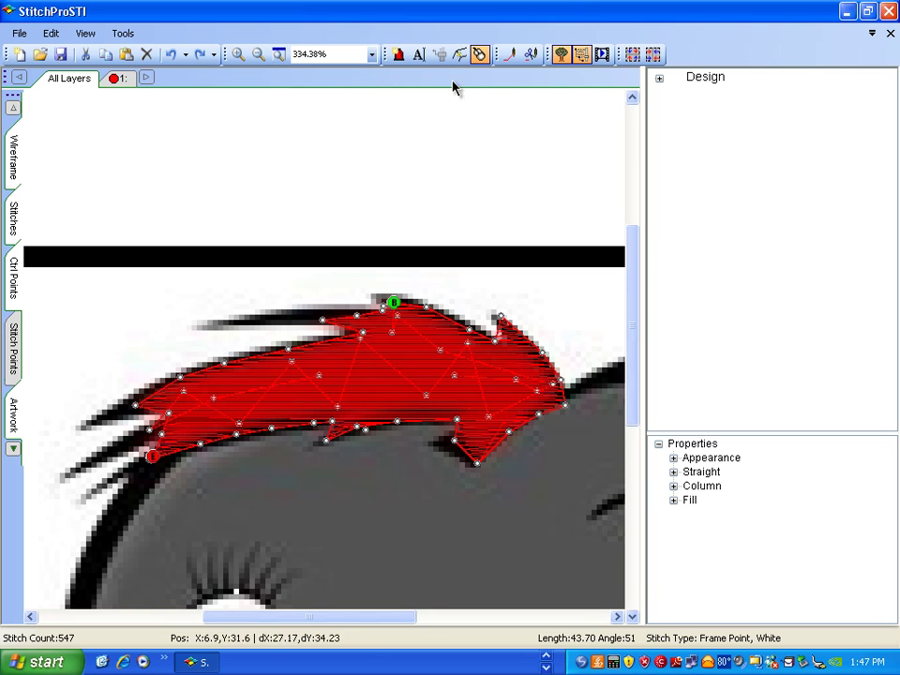
Step: Add a few short tie-off stitches just below the fill's end point at the front of the hair
{"action": "left_click", "coordinate": [148, 481]}
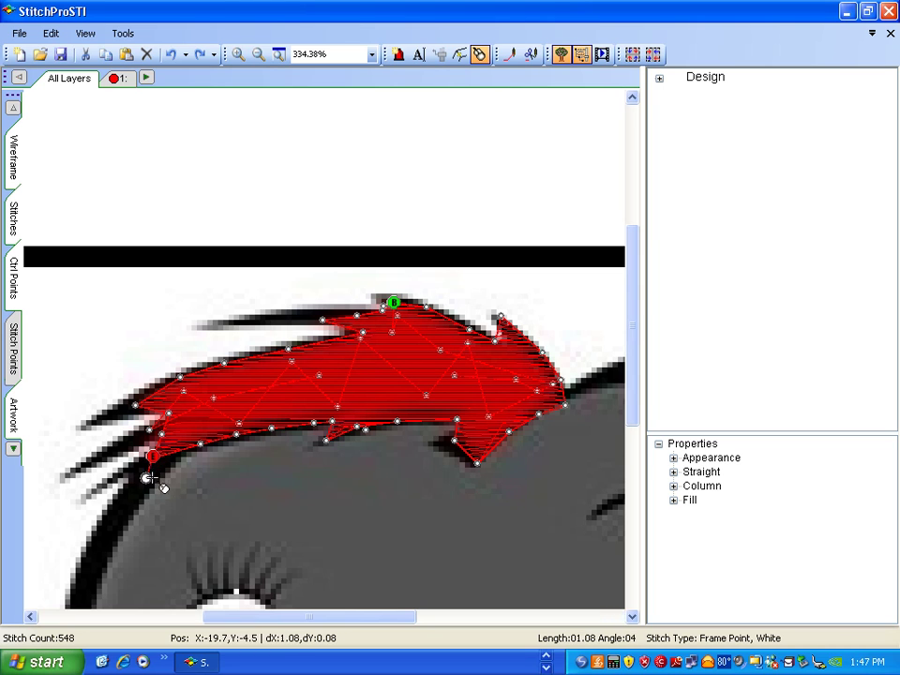
{"action": "left_click", "coordinate": [142, 479]}
{"action": "left_click", "coordinate": [146, 478]}
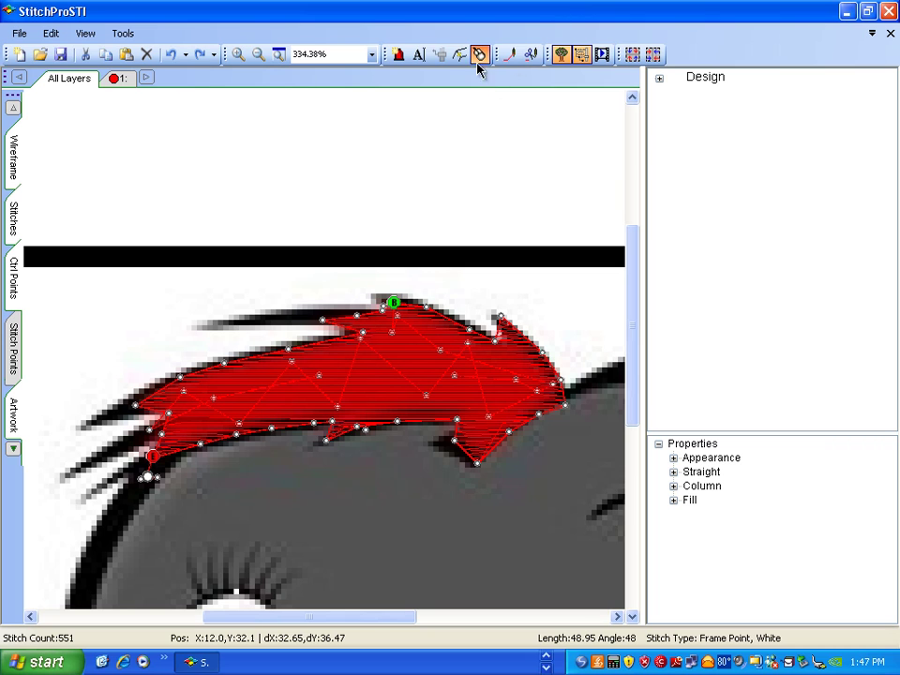
Step: Add a second thread colour layer and digitize a three-point straight stitch line across the elephant's forehead
{"action": "left_click", "coordinate": [400, 54]}
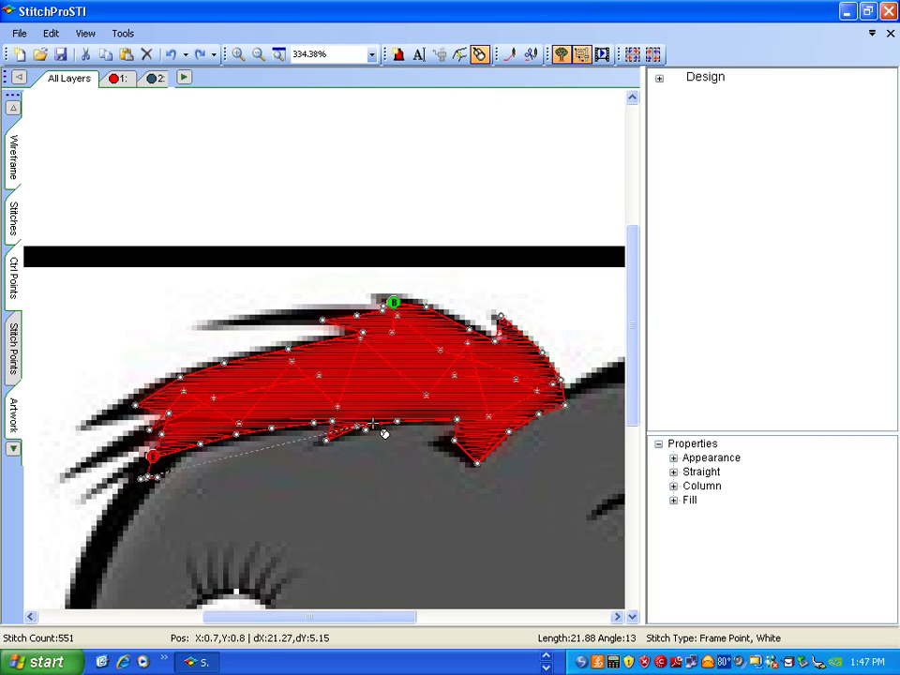
{"action": "left_click", "coordinate": [344, 490]}
{"action": "left_click", "coordinate": [414, 524]}
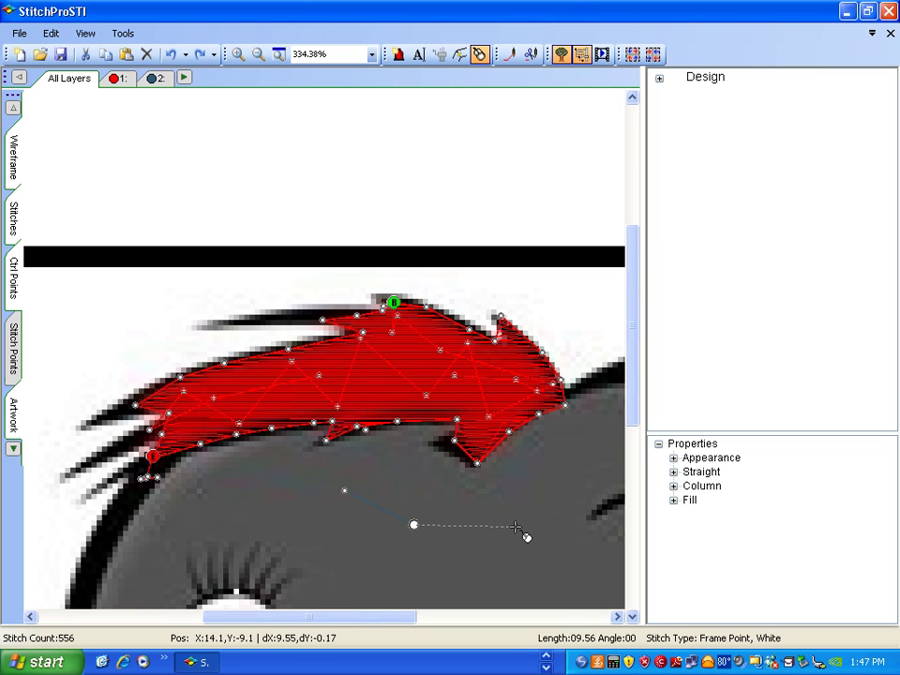
{"action": "left_click", "coordinate": [515, 526]}
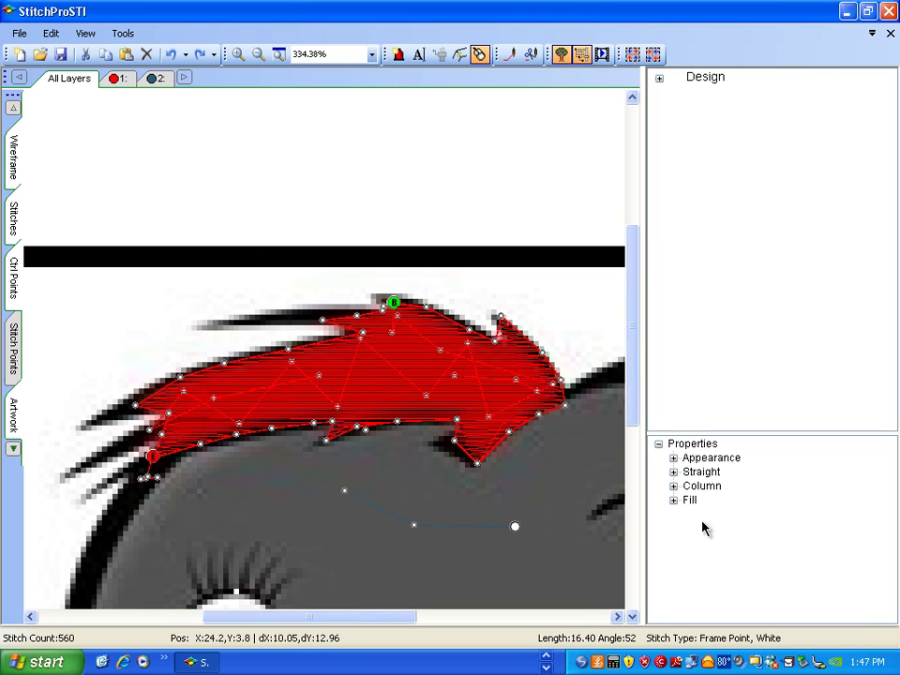
Step: Set the display color of the second thread layer to bright blue
{"action": "left_click", "coordinate": [673, 458]}
{"action": "left_click", "coordinate": [782, 475]}
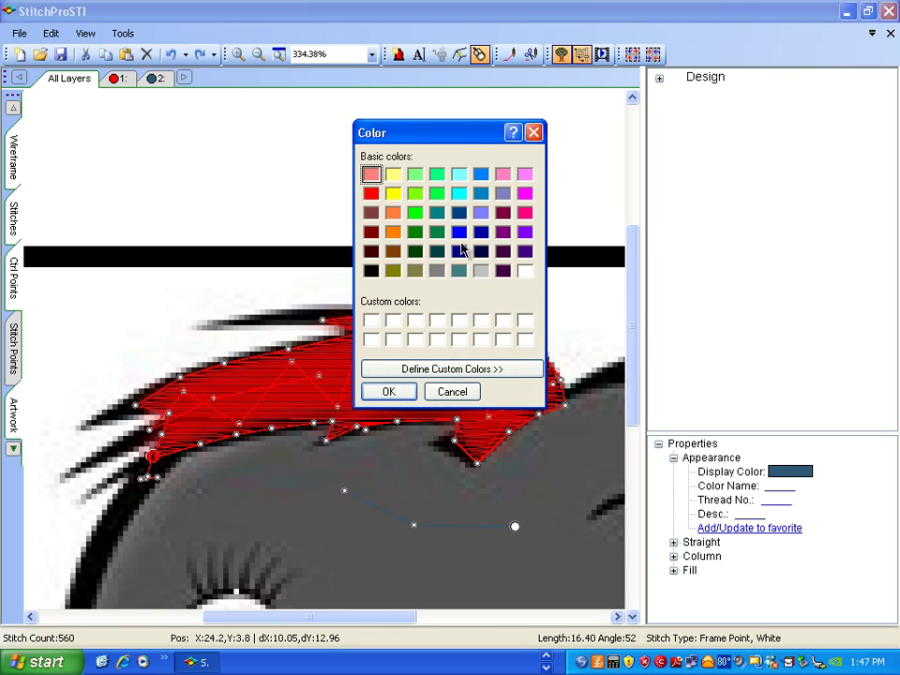
{"action": "left_click", "coordinate": [460, 234]}
{"action": "left_click", "coordinate": [386, 392]}
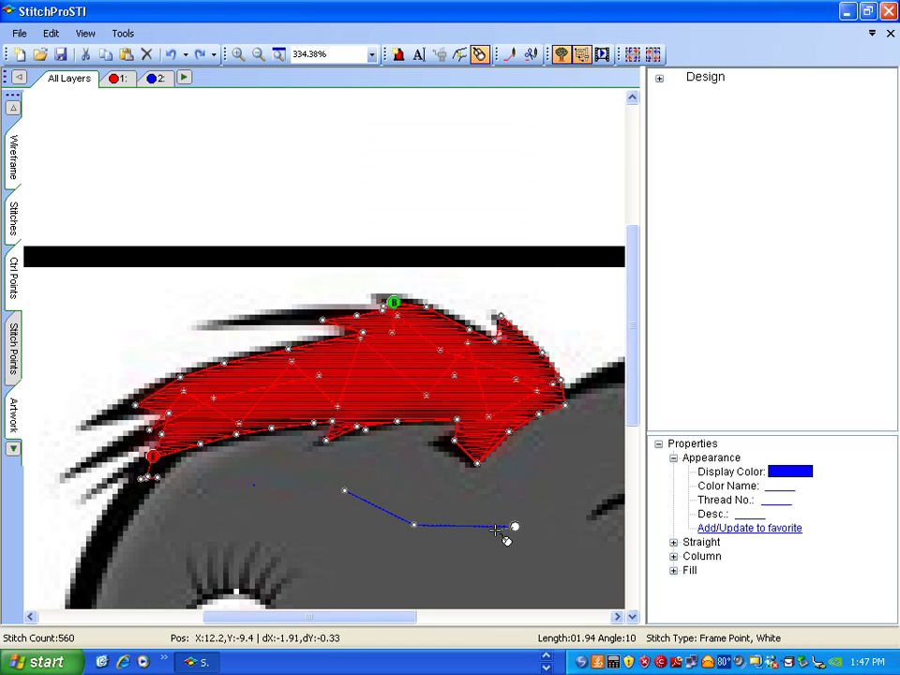
Step: Extend the blue straight stitch line on the elephant's head with a fourth point up toward the ear
{"action": "left_click", "coordinate": [544, 487]}
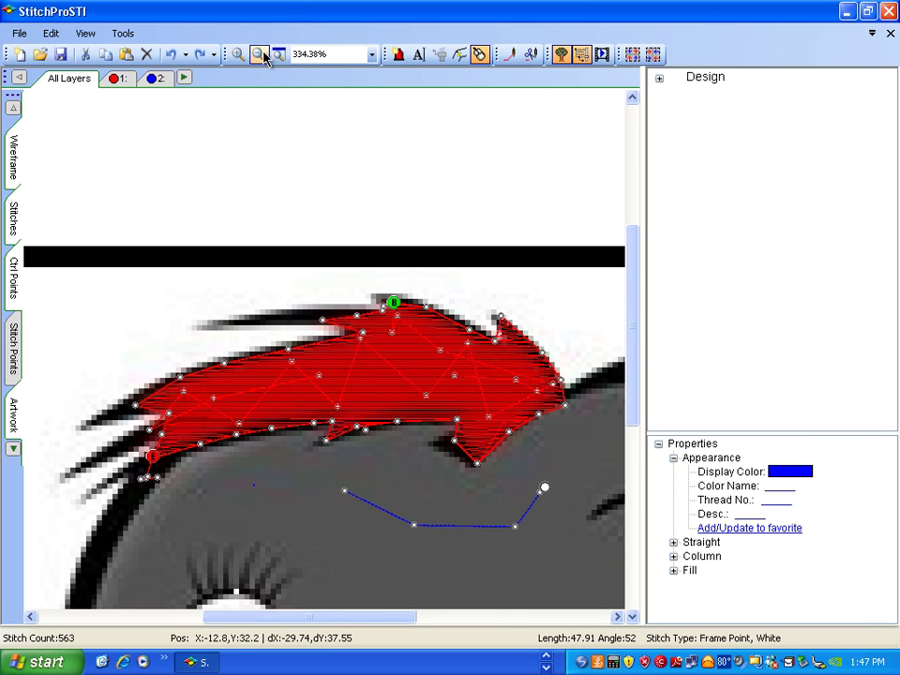
{"action": "left_click", "coordinate": [260, 54]}
{"action": "left_click", "coordinate": [262, 54]}
{"action": "left_click", "coordinate": [263, 56]}
{"action": "left_click", "coordinate": [263, 56]}
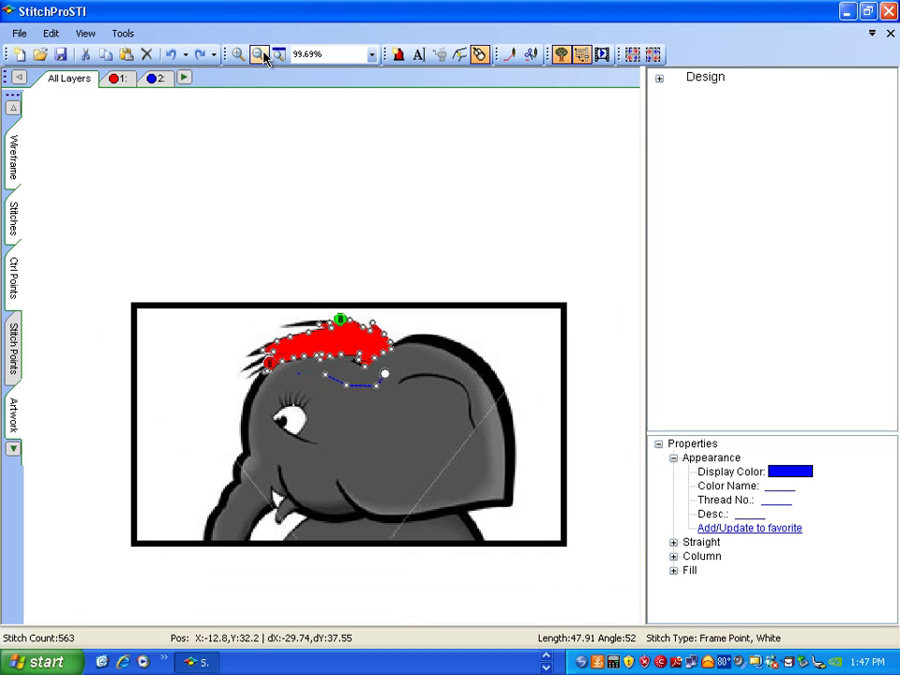
{"action": "left_click", "coordinate": [239, 54]}
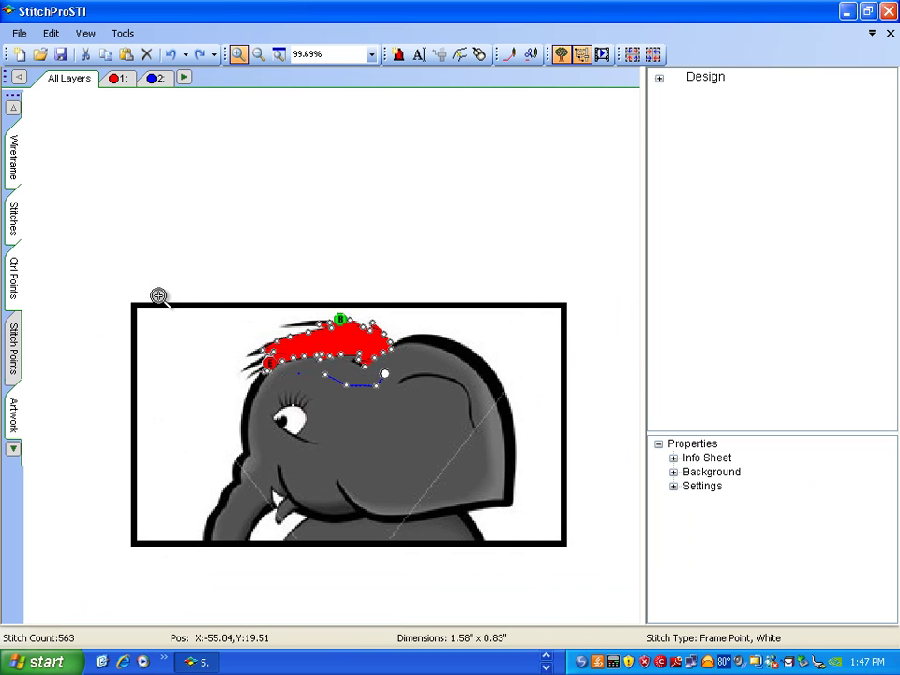
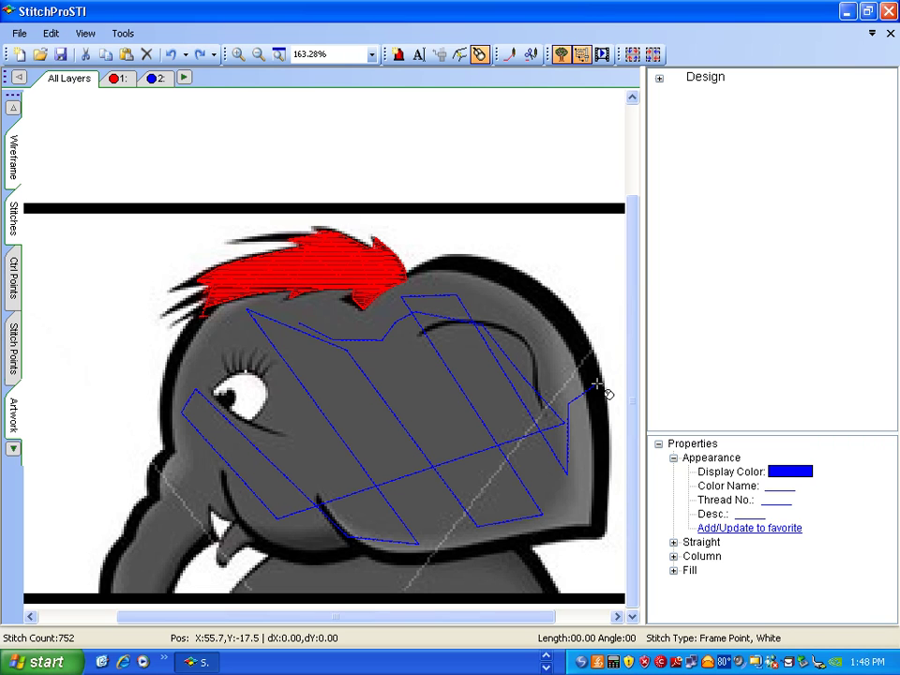
Step: Digitize the blue fill outline down the ear's back edge, around its lower corner and along the underside of the ear and jaw
{"action": "left_click", "coordinate": [605, 448]}
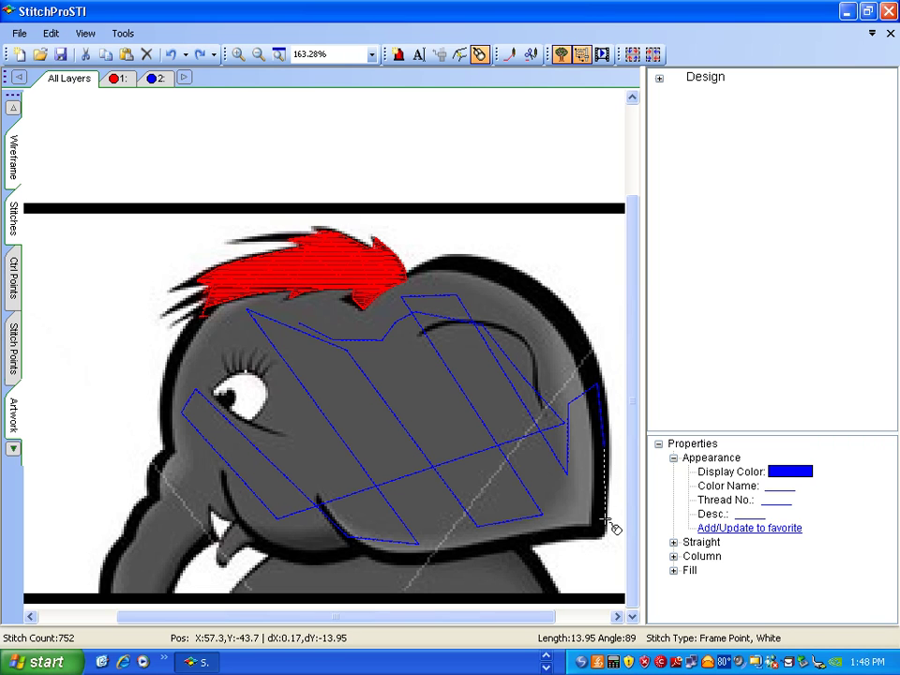
{"action": "left_click", "coordinate": [604, 531]}
{"action": "left_click", "coordinate": [571, 534]}
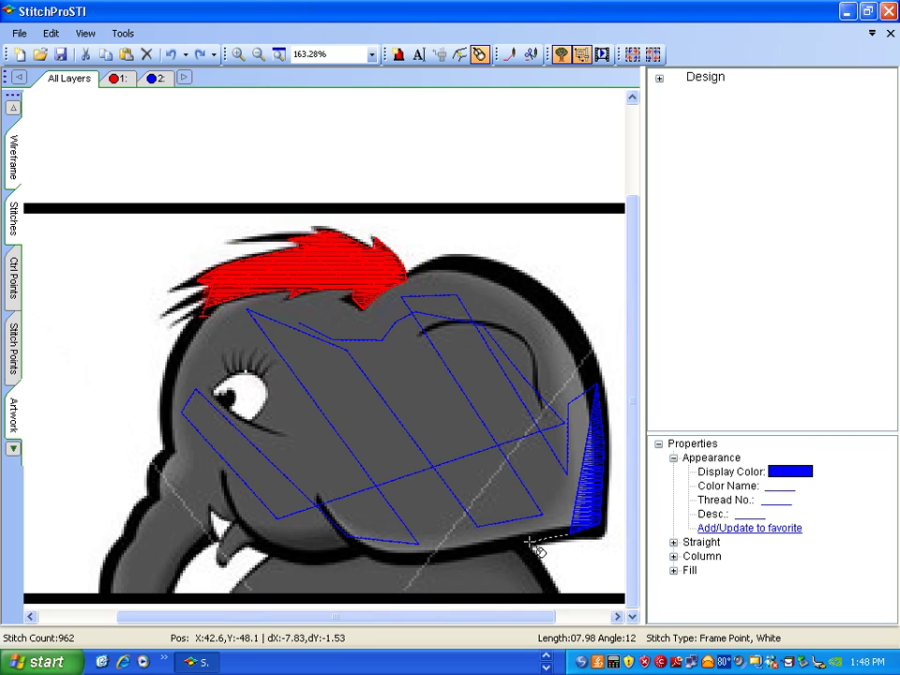
{"action": "left_click", "coordinate": [505, 541]}
{"action": "left_click", "coordinate": [405, 553]}
{"action": "left_click", "coordinate": [378, 553]}
{"action": "left_click", "coordinate": [348, 553]}
{"action": "left_click", "coordinate": [324, 556]}
{"action": "left_click", "coordinate": [289, 557]}
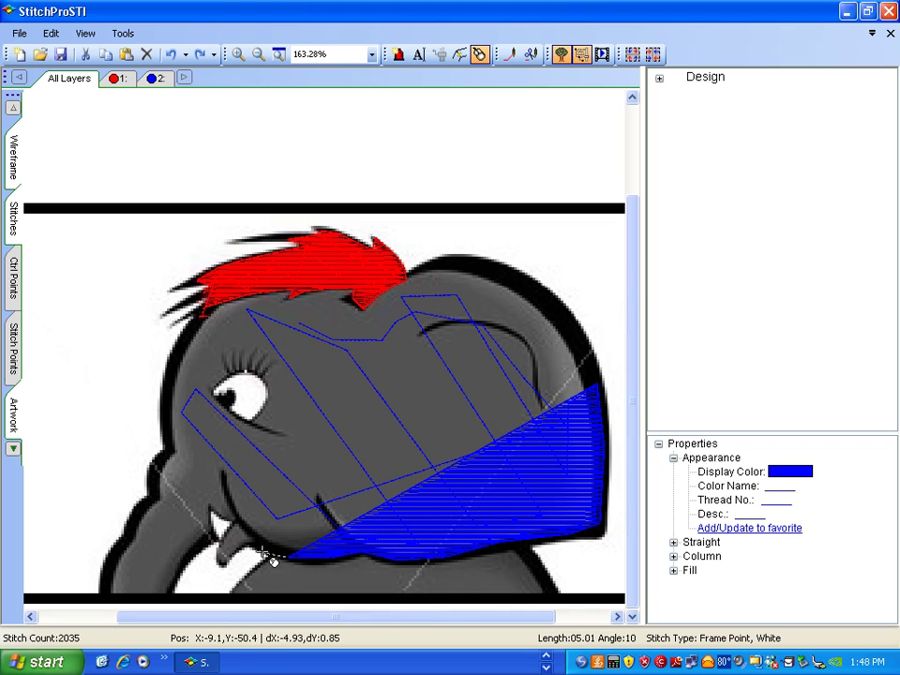
Step: Continue the blue fill outline under the mouth, around the tusk and down the trunk's inner edge to the picture frame
{"action": "left_click", "coordinate": [263, 556]}
{"action": "left_click", "coordinate": [247, 558]}
{"action": "left_click", "coordinate": [234, 556]}
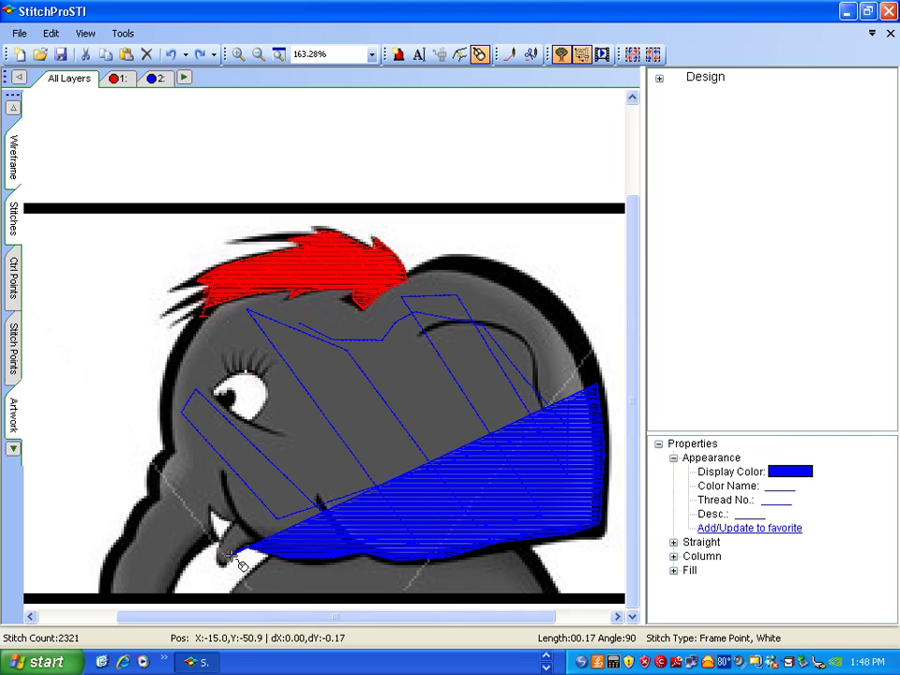
{"action": "left_click", "coordinate": [215, 565]}
{"action": "left_click", "coordinate": [220, 550]}
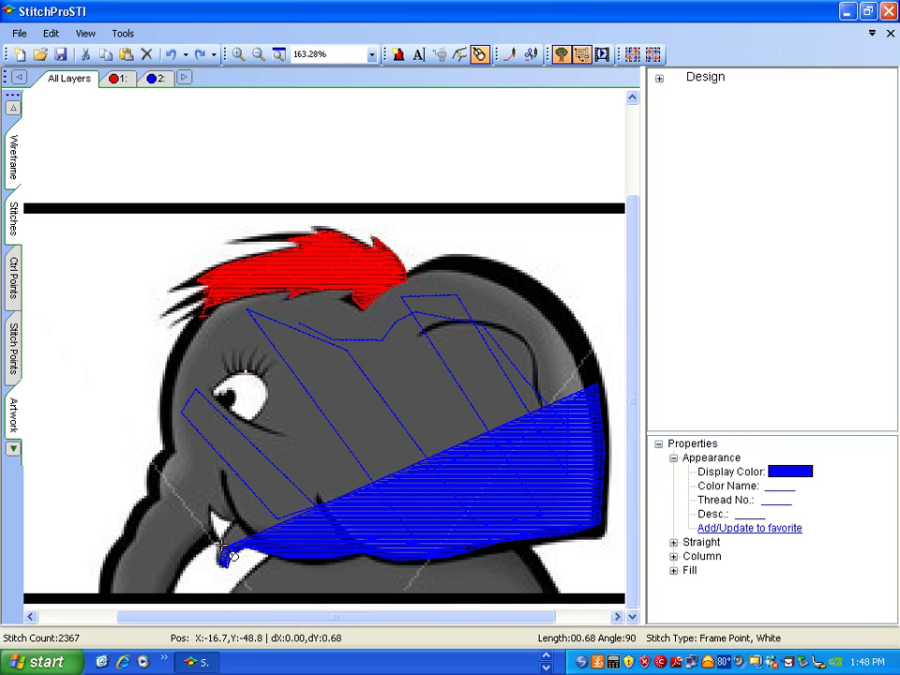
{"action": "left_click", "coordinate": [207, 548]}
{"action": "left_click", "coordinate": [191, 561]}
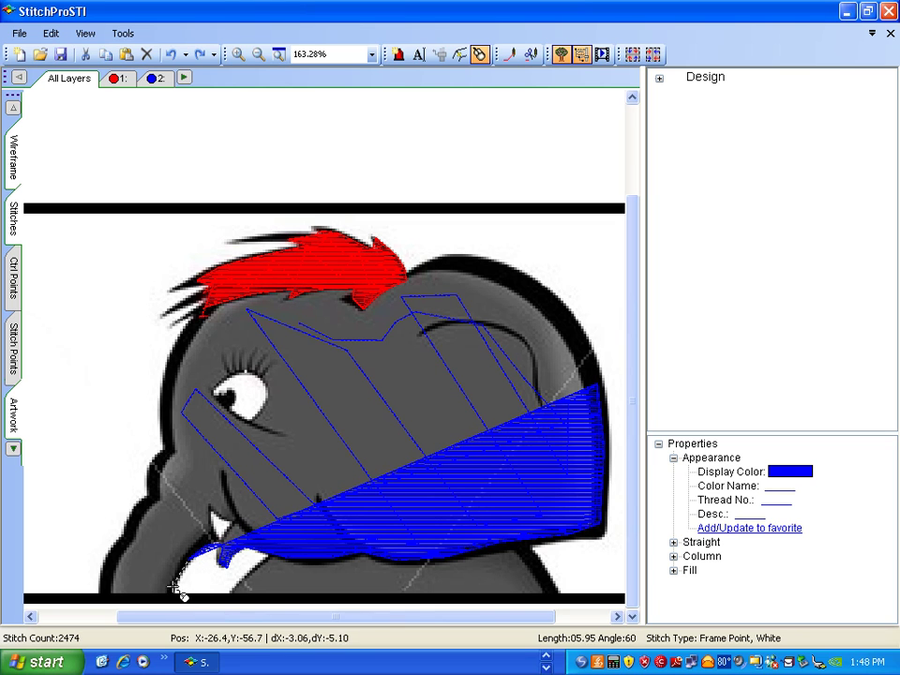
{"action": "left_click", "coordinate": [175, 587]}
{"action": "left_click", "coordinate": [166, 600]}
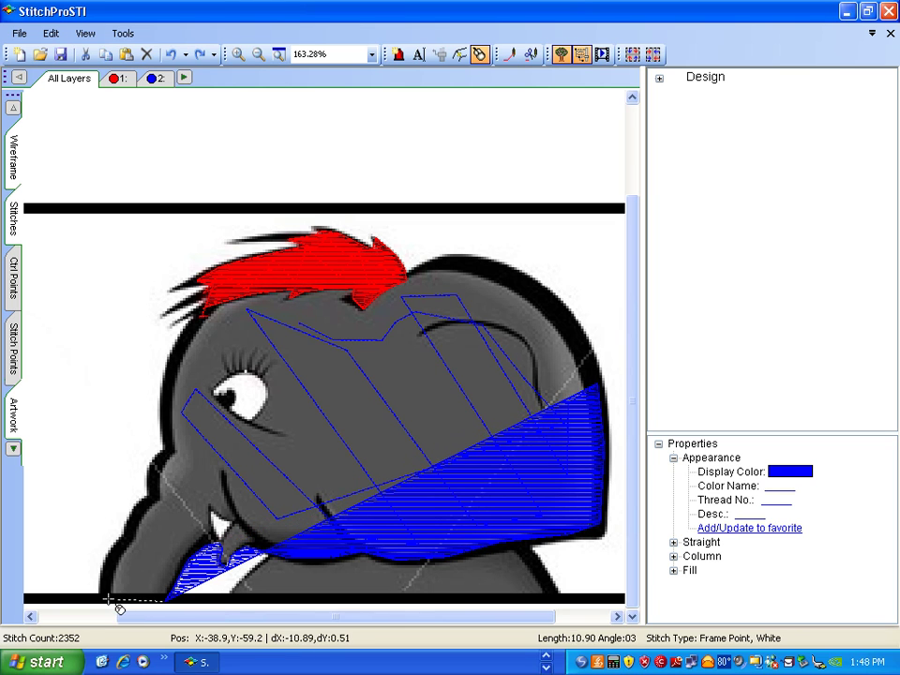
Step: Continue the blue fill outline across the trunk's lower end and up its front edge to the face beside the eye
{"action": "left_click", "coordinate": [108, 595]}
{"action": "left_click", "coordinate": [121, 561]}
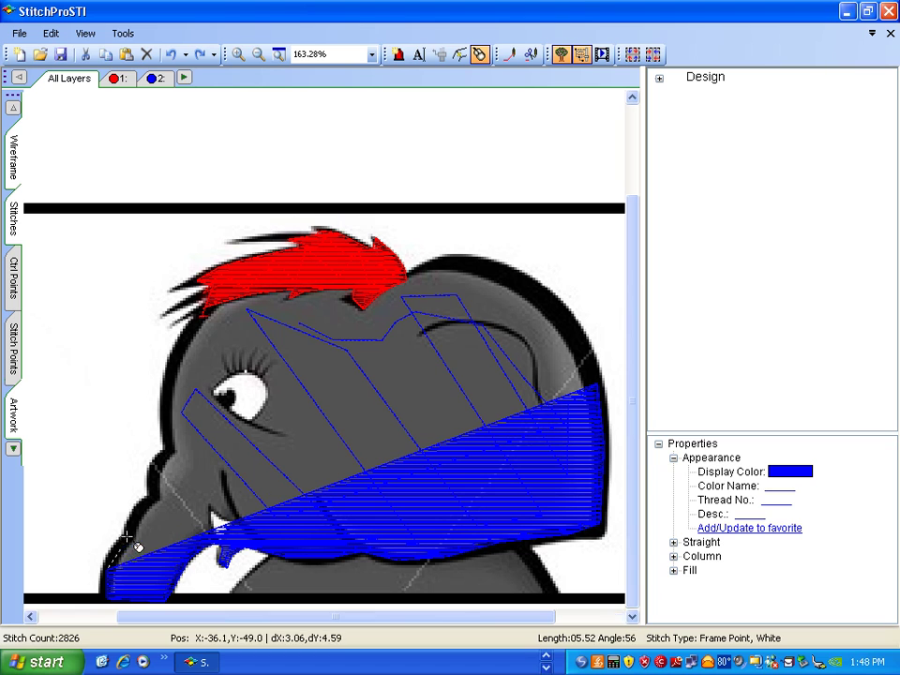
{"action": "left_click", "coordinate": [136, 538]}
{"action": "left_click", "coordinate": [152, 501]}
{"action": "left_click", "coordinate": [155, 482]}
{"action": "left_click", "coordinate": [159, 466]}
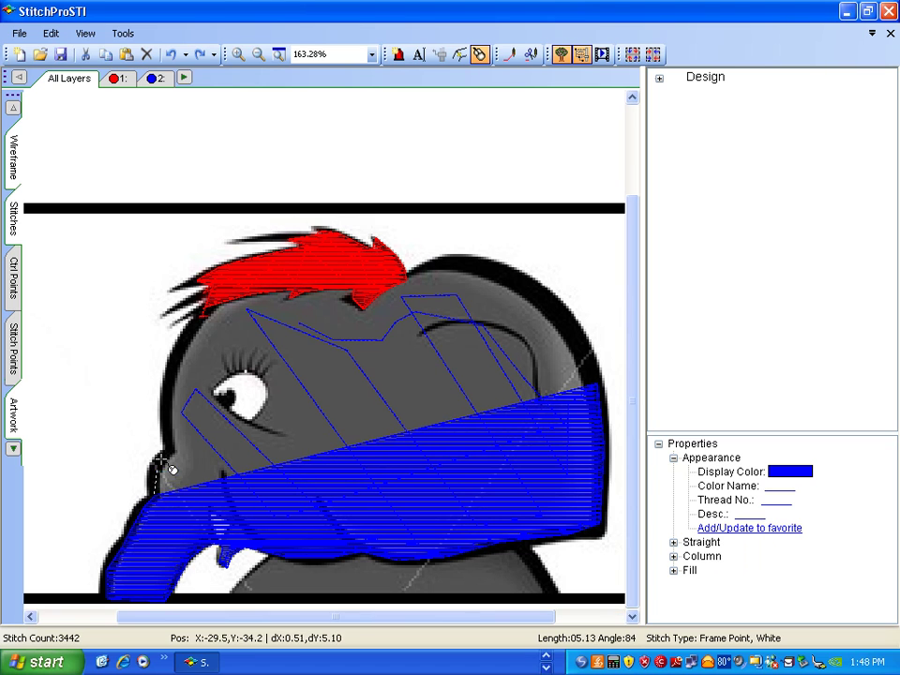
{"action": "left_click", "coordinate": [165, 451]}
{"action": "left_click", "coordinate": [170, 439]}
{"action": "left_click", "coordinate": [172, 410]}
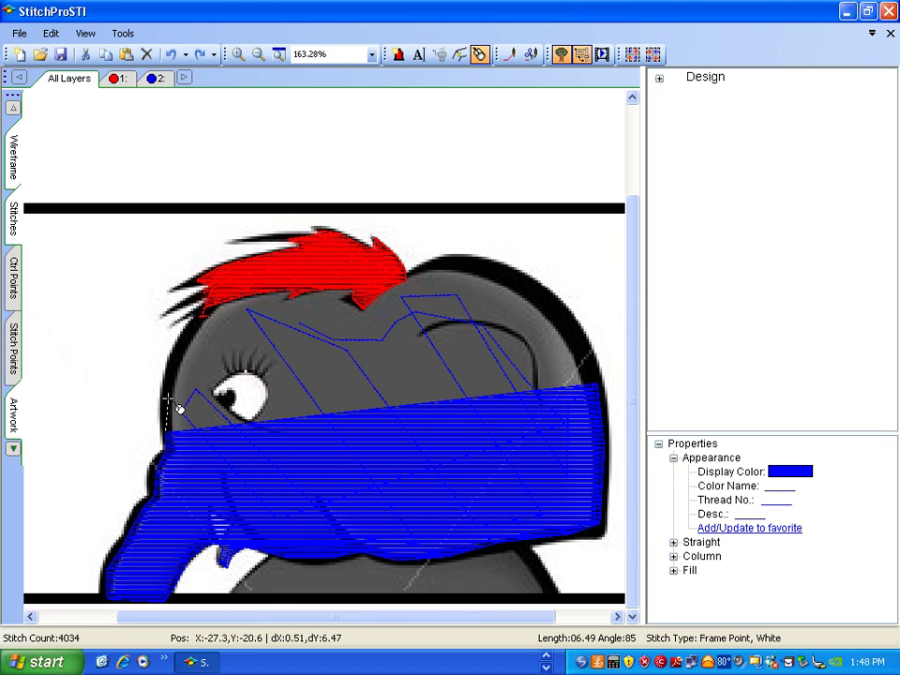
Step: Continue the blue fill outline up the forehead and along the underside of the red hair
{"action": "left_click", "coordinate": [173, 392]}
{"action": "left_click", "coordinate": [177, 352]}
{"action": "left_click", "coordinate": [192, 319]}
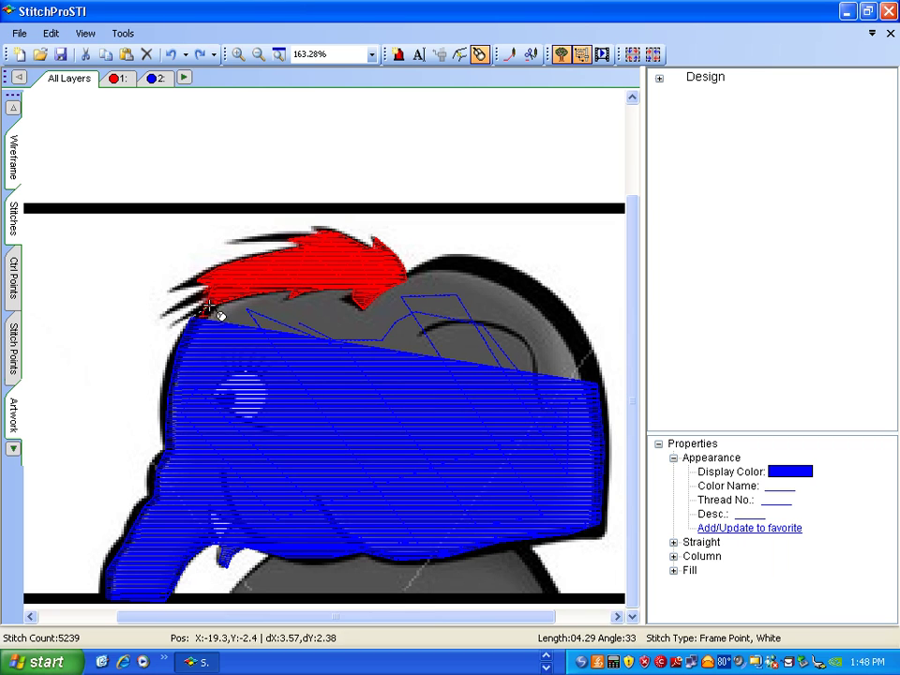
{"action": "left_click", "coordinate": [222, 302]}
{"action": "left_click", "coordinate": [260, 289]}
{"action": "left_click", "coordinate": [285, 289]}
{"action": "left_click", "coordinate": [297, 289]}
{"action": "left_click", "coordinate": [359, 297]}
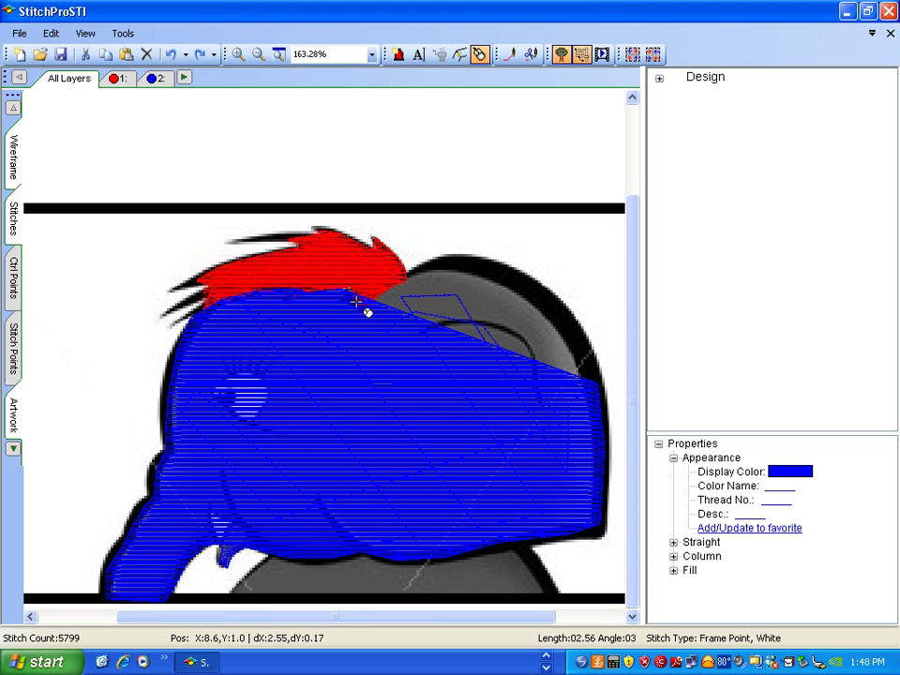
Step: Complete the blue fill outline around the hair's rear tip and over the top of the ear, back to its start
{"action": "left_click", "coordinate": [360, 305]}
{"action": "left_click", "coordinate": [356, 314]}
{"action": "left_click", "coordinate": [372, 311]}
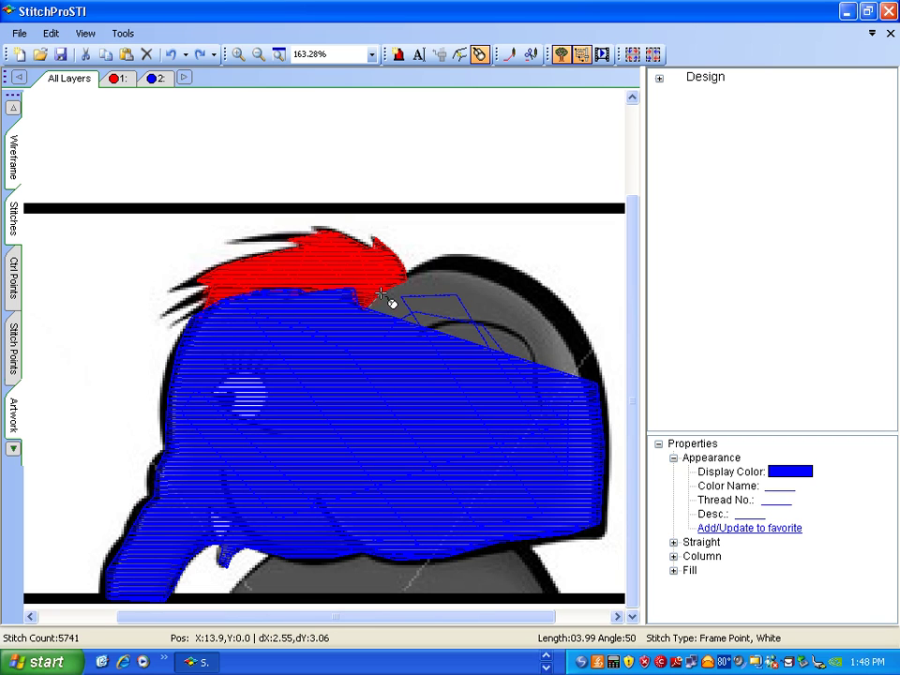
{"action": "left_click", "coordinate": [408, 281]}
{"action": "left_click", "coordinate": [441, 272]}
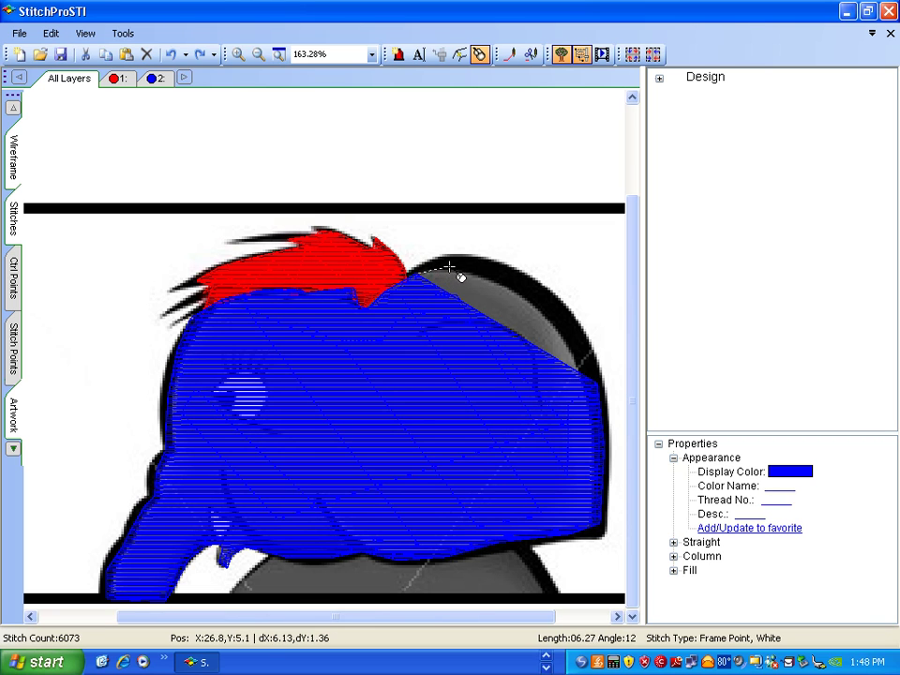
{"action": "left_click", "coordinate": [457, 268]}
{"action": "left_click", "coordinate": [492, 267]}
{"action": "left_click", "coordinate": [533, 284]}
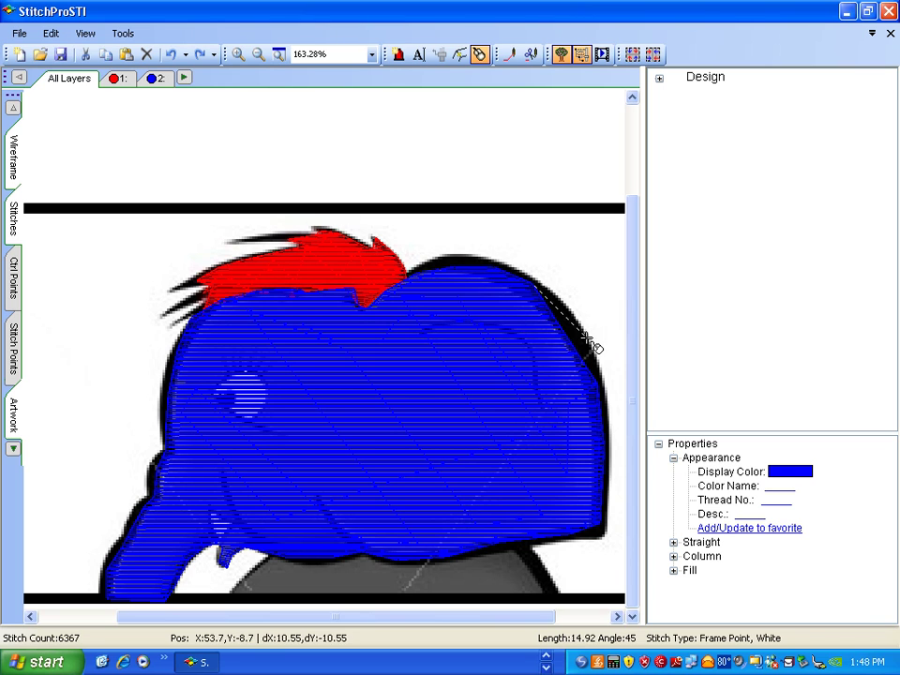
{"action": "left_click", "coordinate": [586, 343]}
{"action": "left_click", "coordinate": [593, 366]}
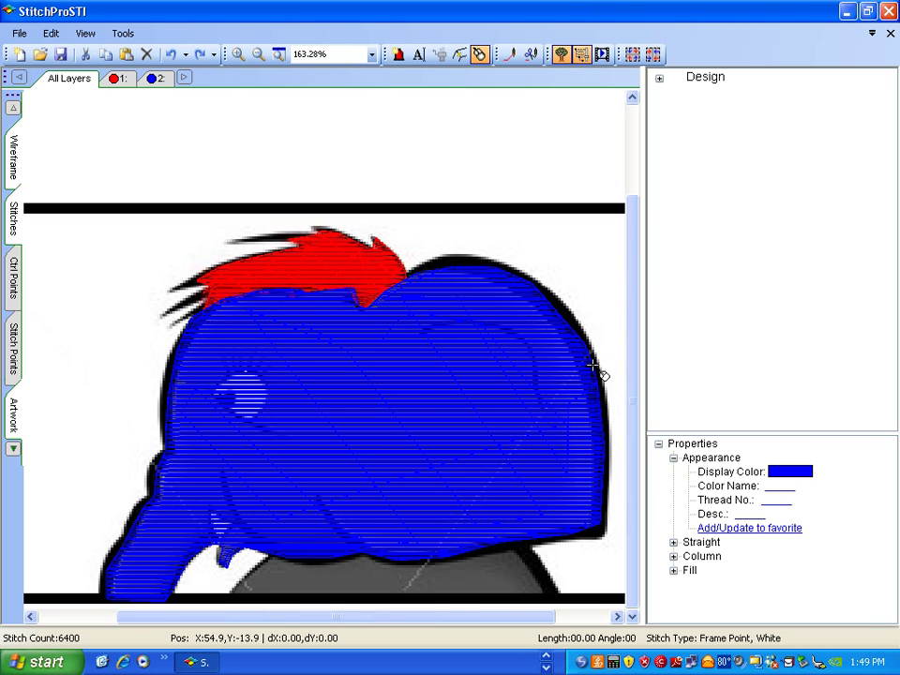
Step: Display the control points and cut a hole in the blue fill by outlining the white of the elephant's eye
{"action": "left_click", "coordinate": [14, 280]}
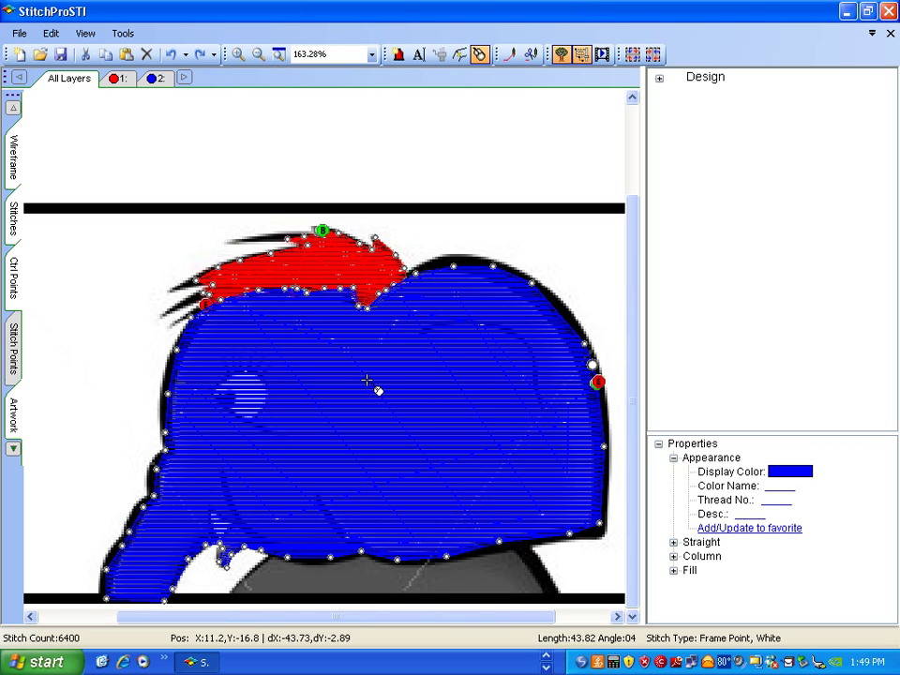
{"action": "left_click", "coordinate": [261, 389]}
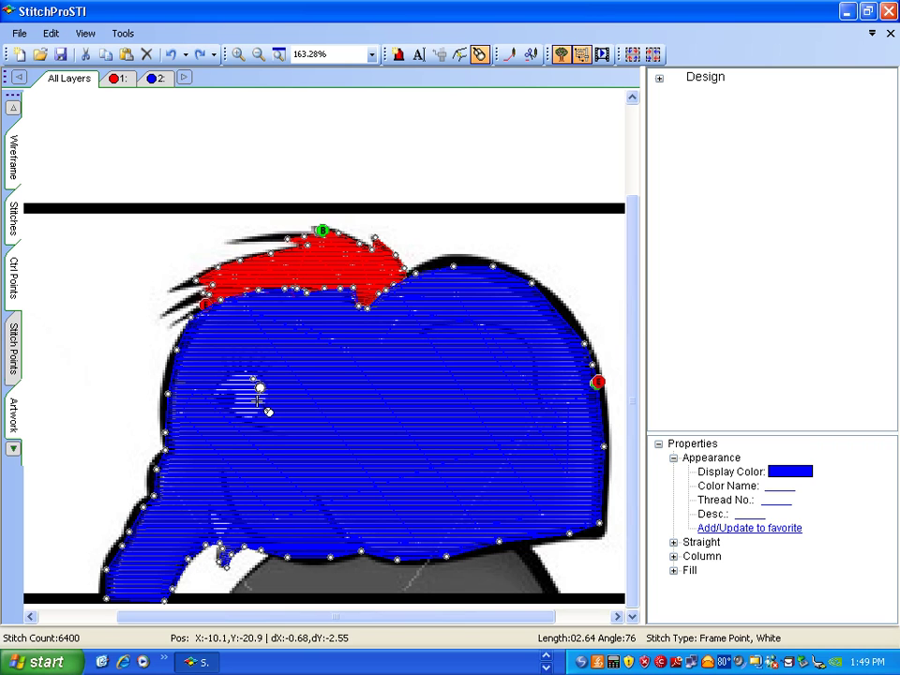
{"action": "left_click", "coordinate": [268, 375]}
{"action": "left_click", "coordinate": [251, 393]}
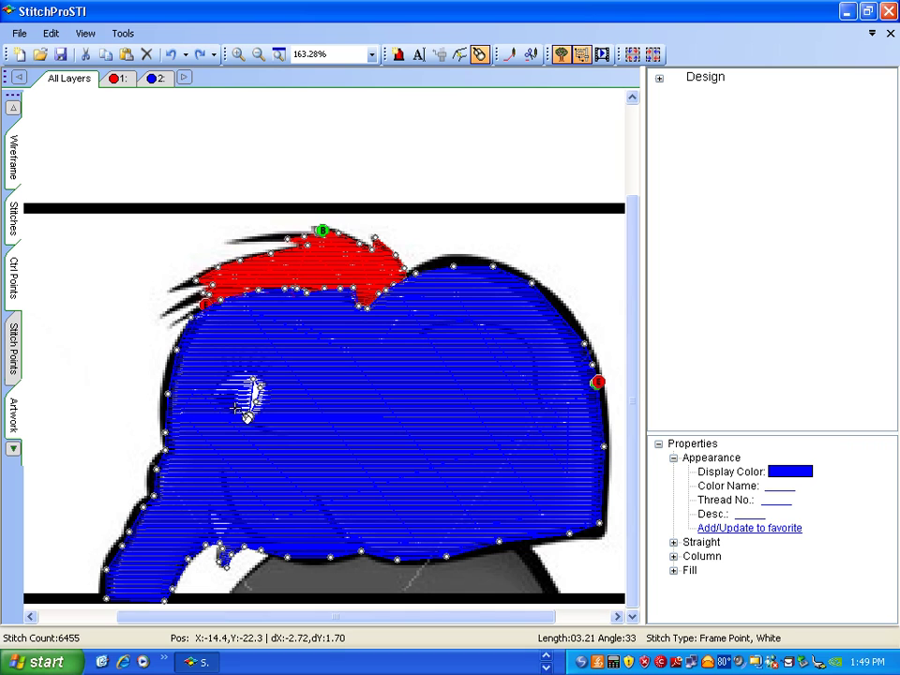
{"action": "left_click", "coordinate": [234, 400]}
{"action": "left_click", "coordinate": [231, 389]}
{"action": "left_click", "coordinate": [216, 394]}
{"action": "left_click", "coordinate": [233, 383]}
{"action": "left_click", "coordinate": [245, 375]}
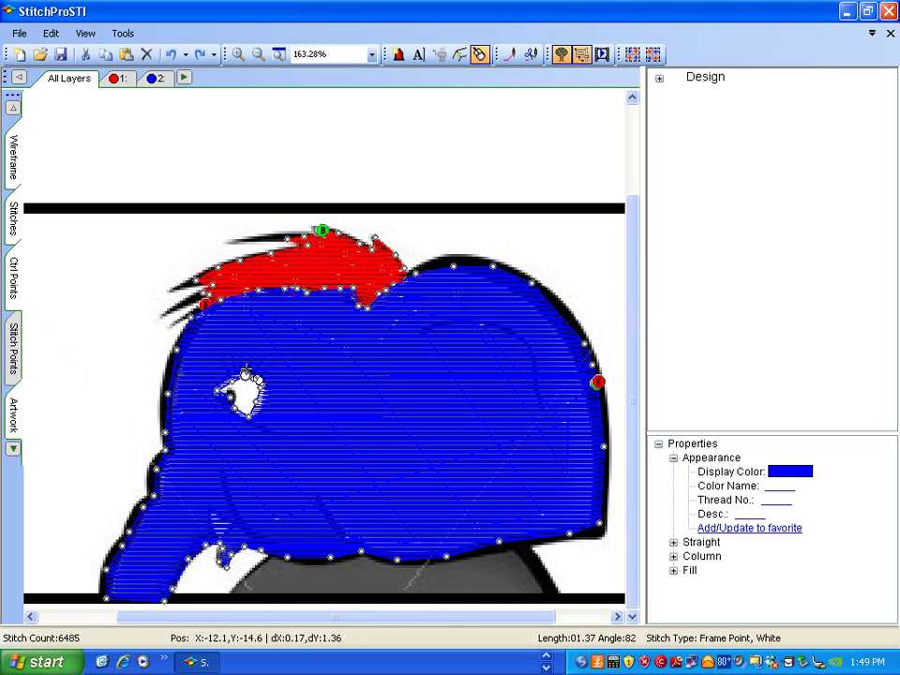
{"action": "key", "text": "Escape"}
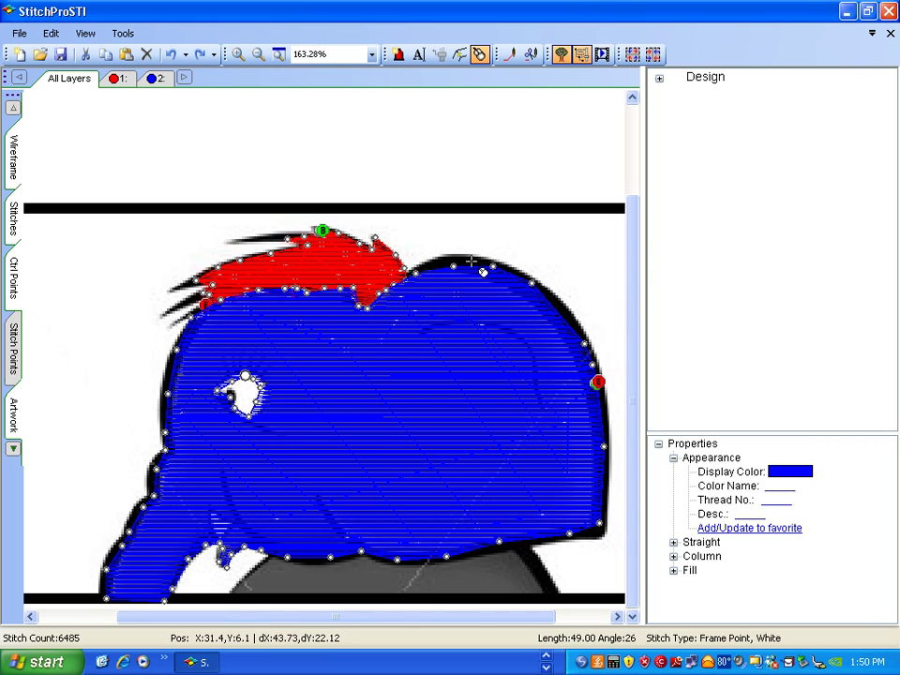
Step: Place the blue fill's end point at the top of the ear and hide the stitches
{"action": "left_click", "coordinate": [471, 261]}
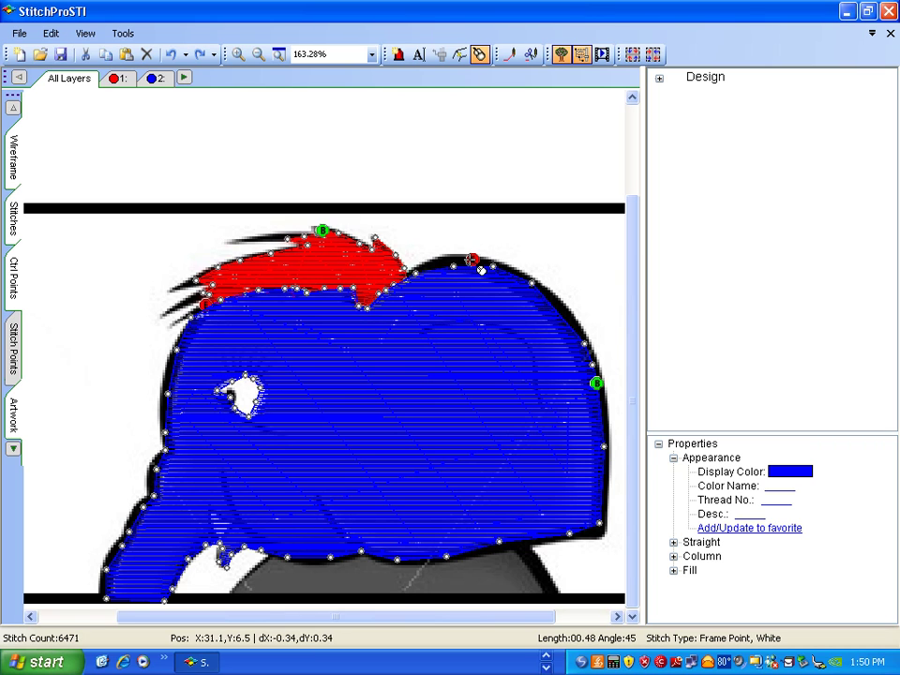
{"action": "left_click", "coordinate": [14, 217]}
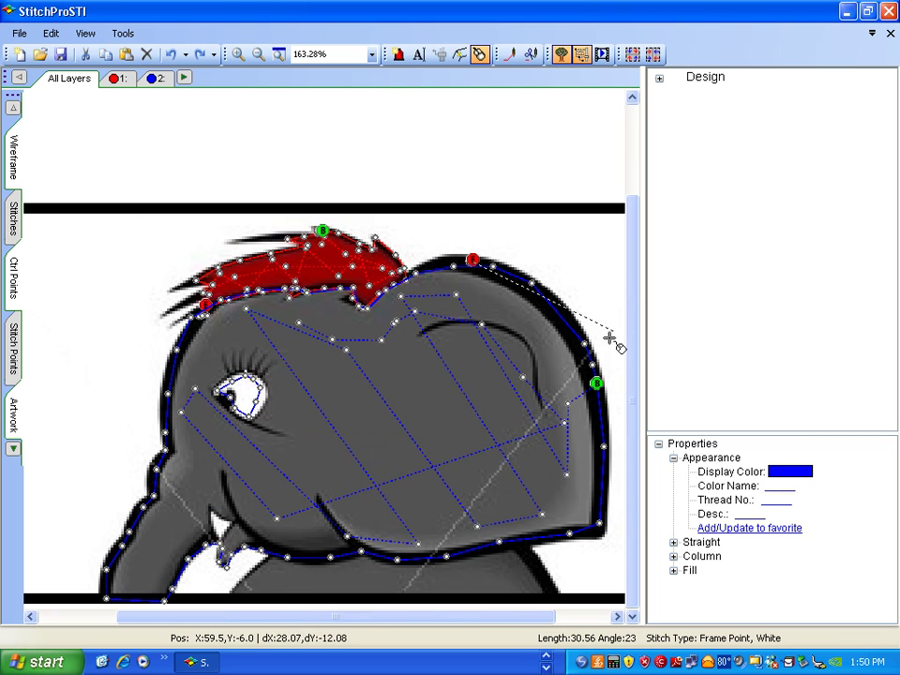